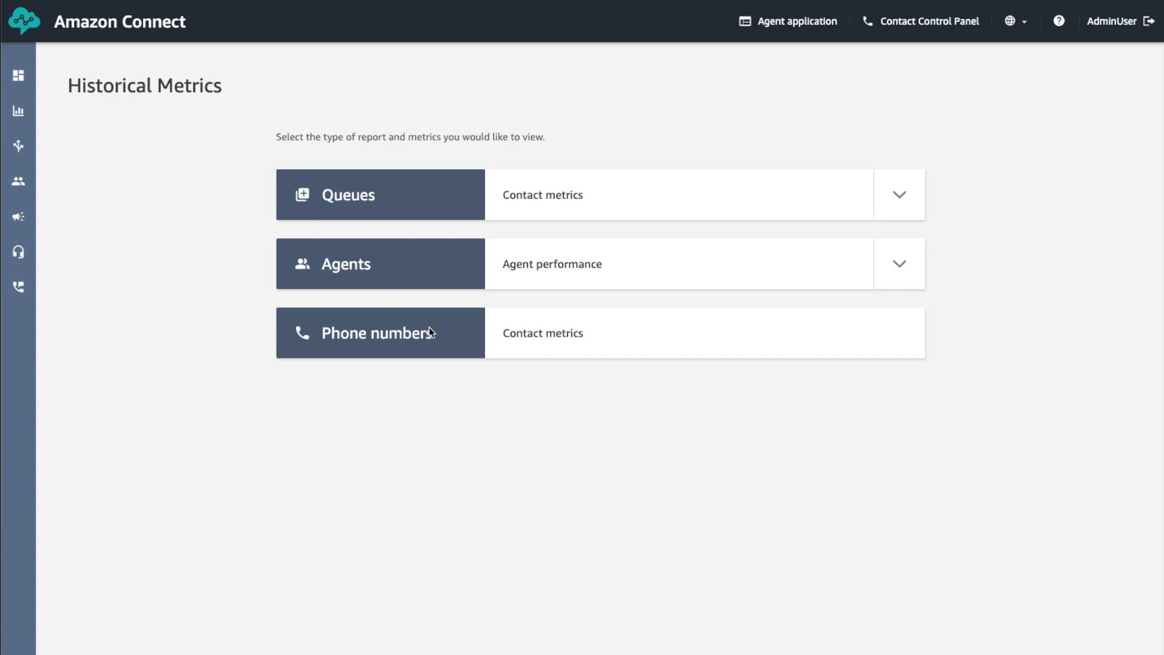
Step: Open the queue historical metrics report and change its interval from Total to Daily
click(702, 202)
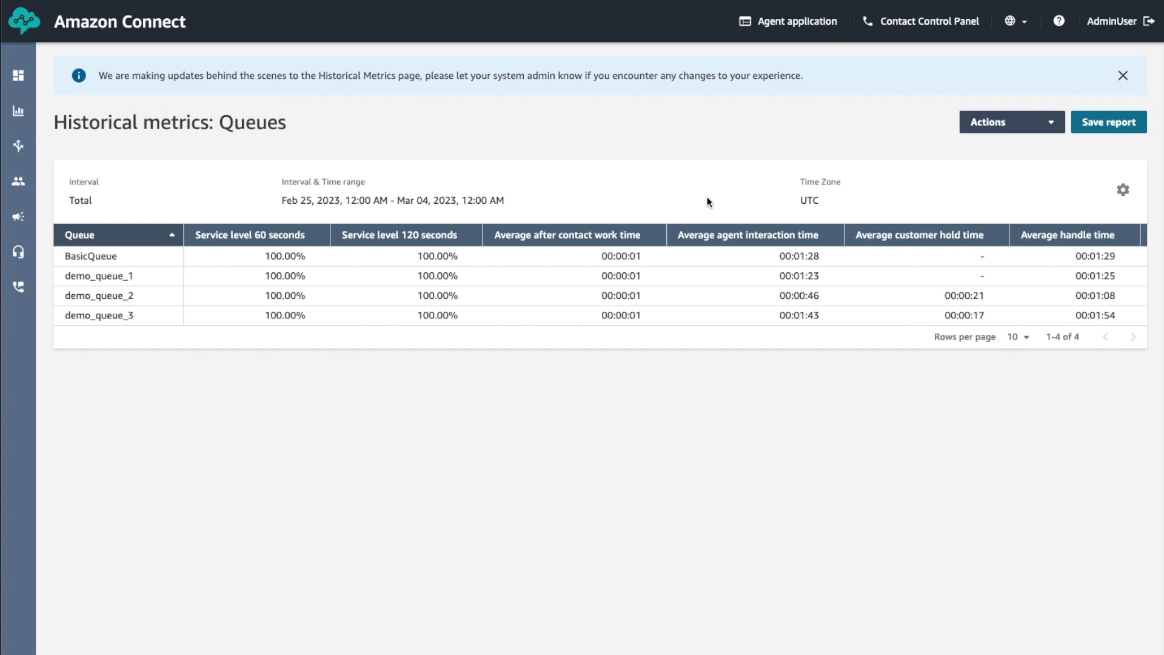
click(1124, 191)
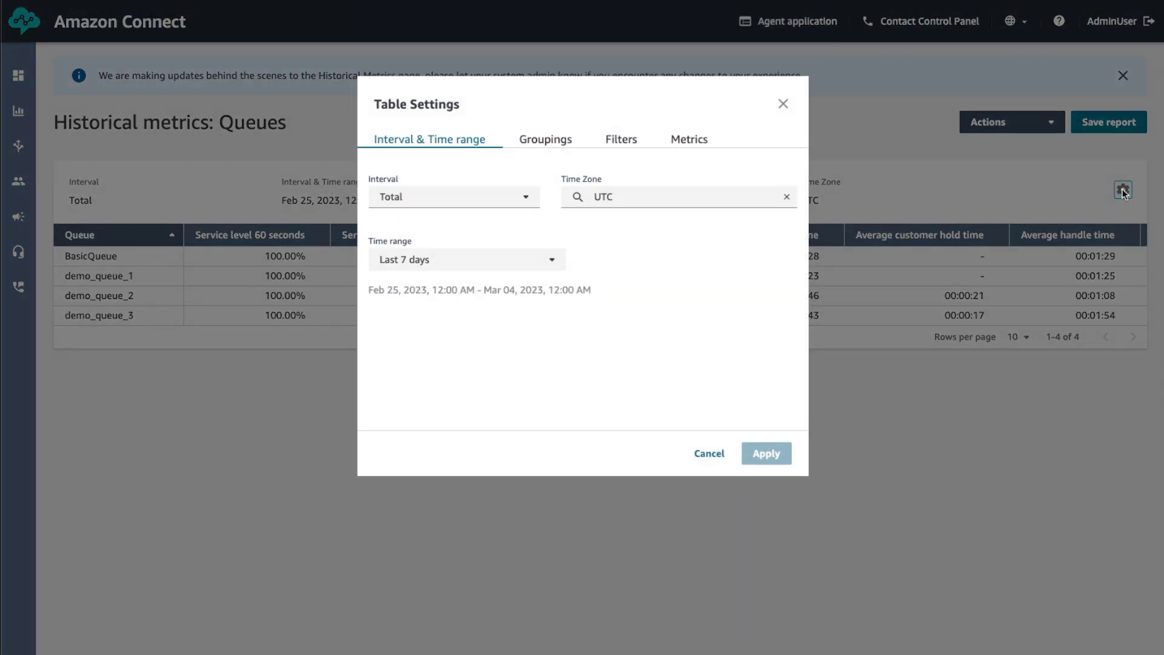
click(526, 198)
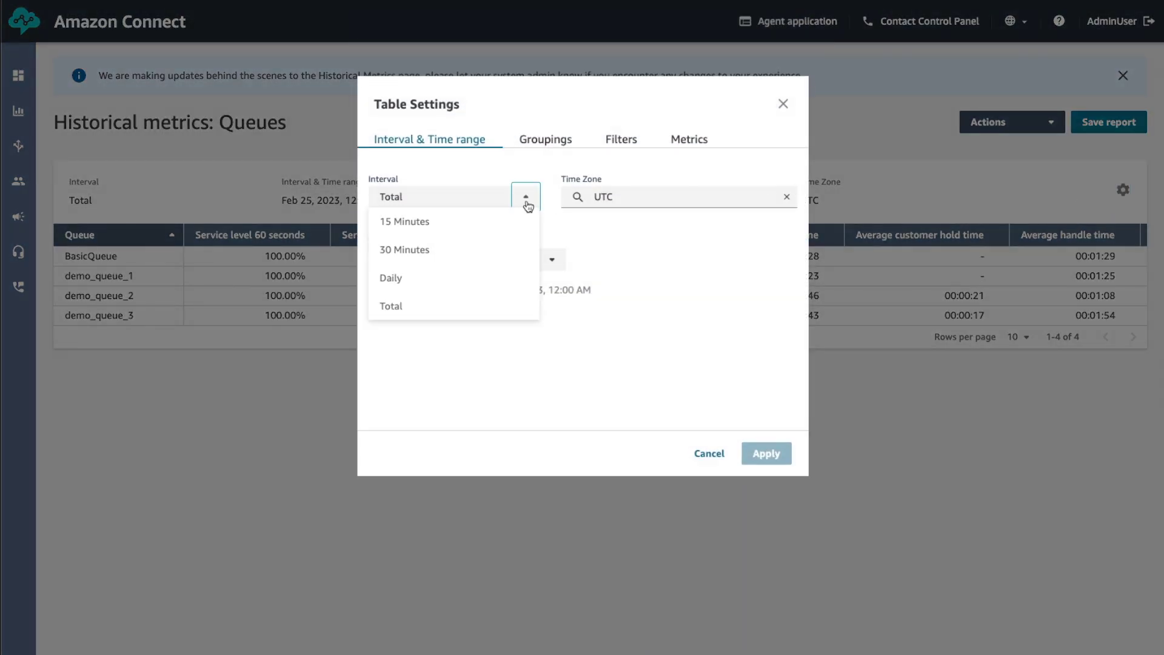
click(400, 275)
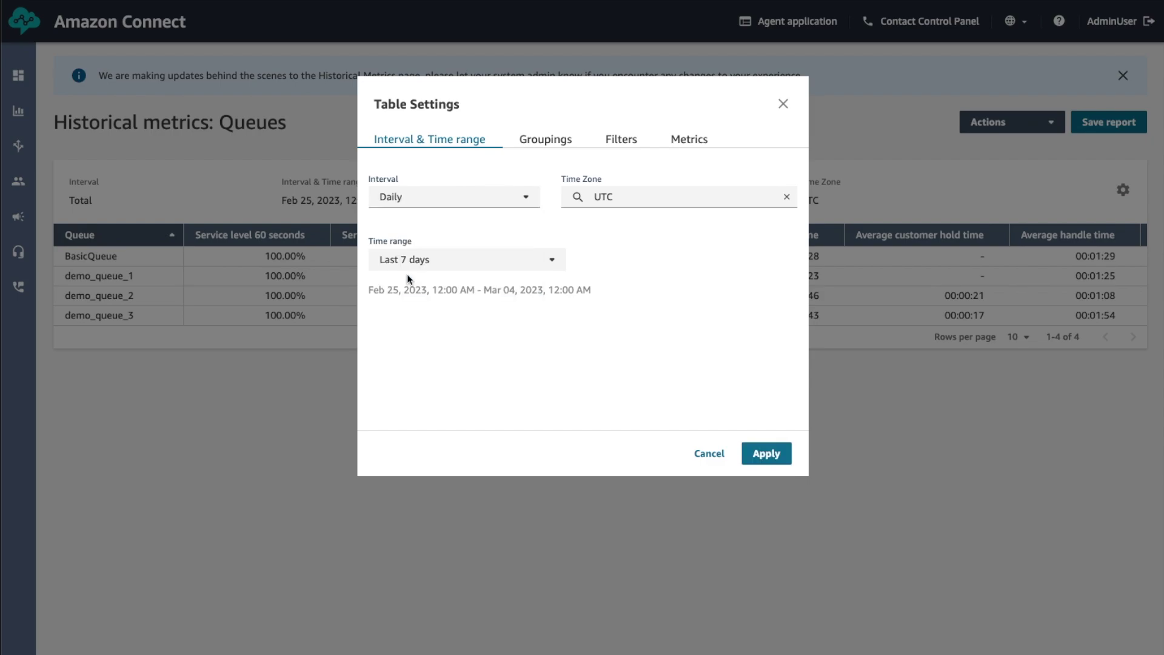
click(545, 139)
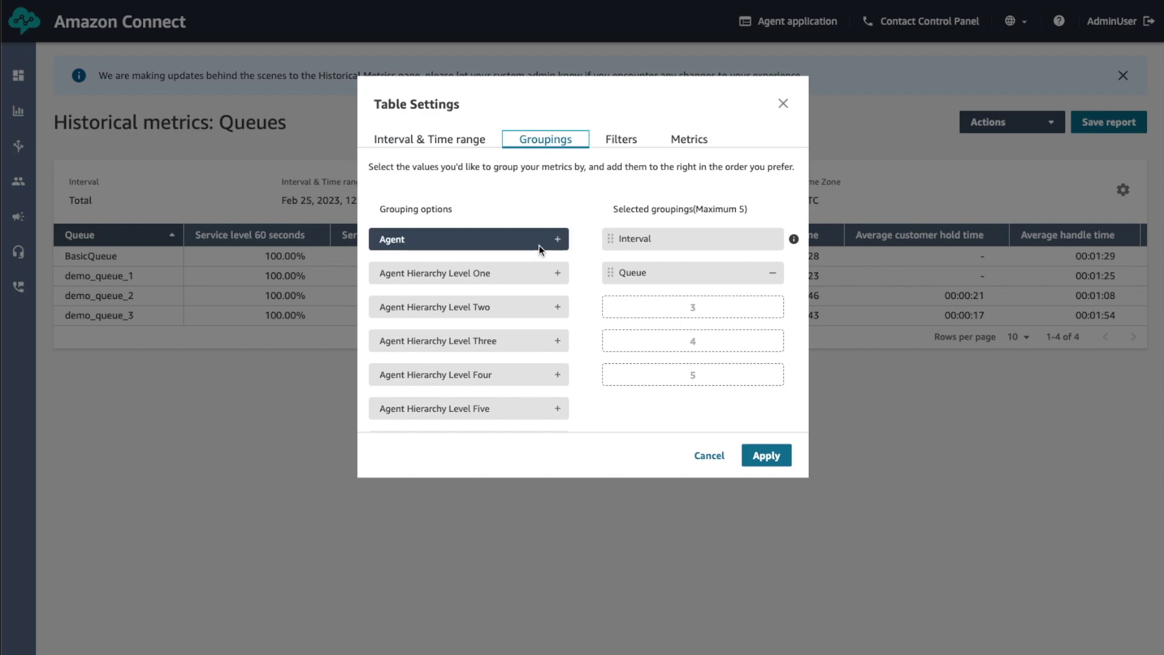
scroll(528, 316, down, 3)
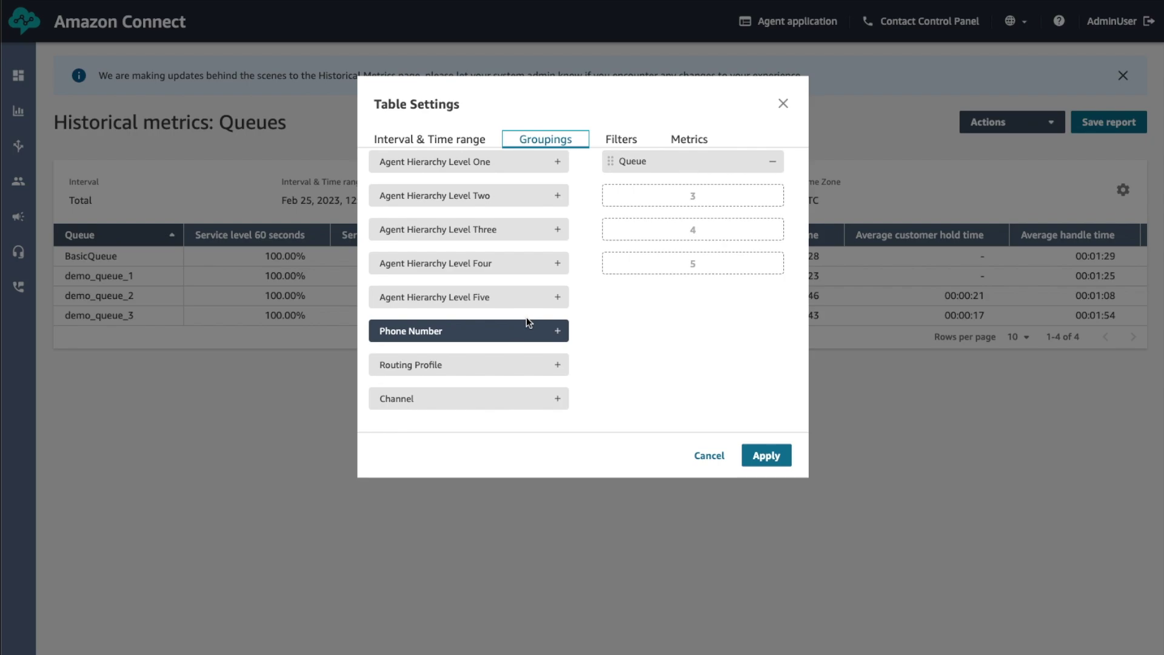
scroll(526, 318, up, 3)
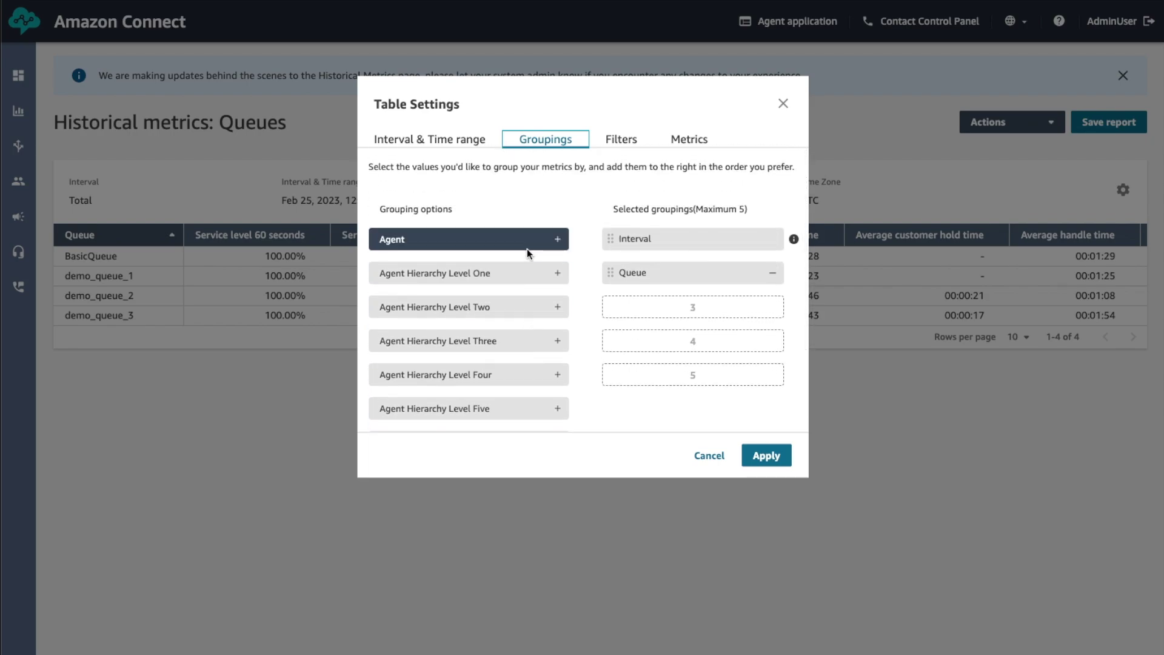
Step: Group the queue report additionally by Agent and Routing Profile
click(557, 240)
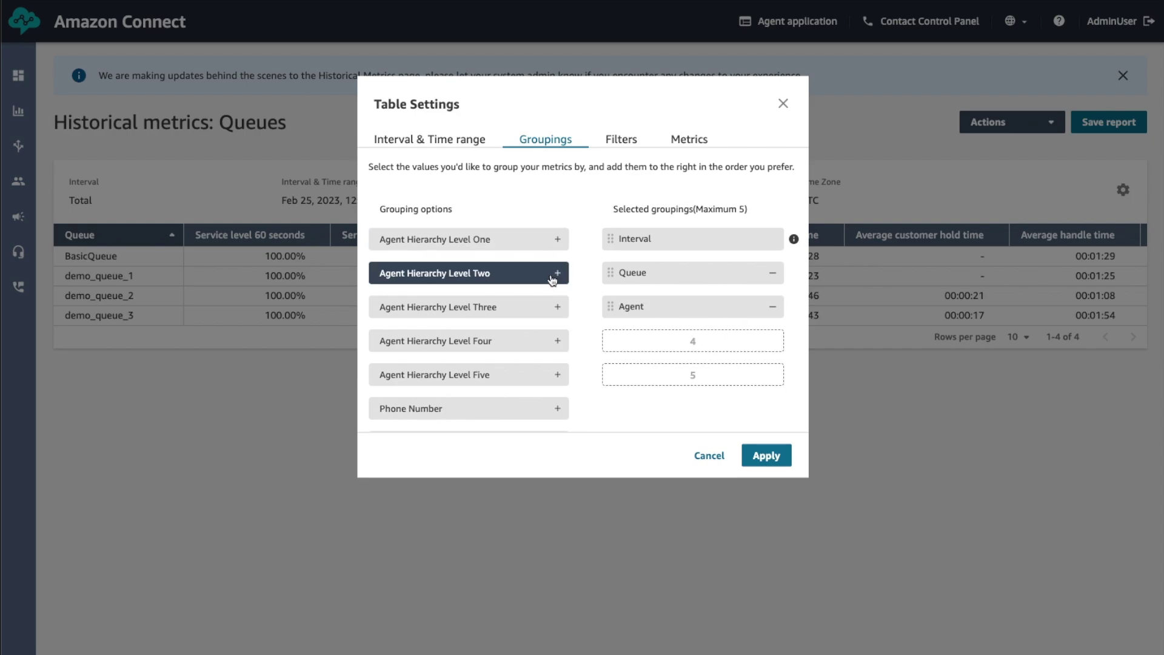
scroll(547, 288, down, 3)
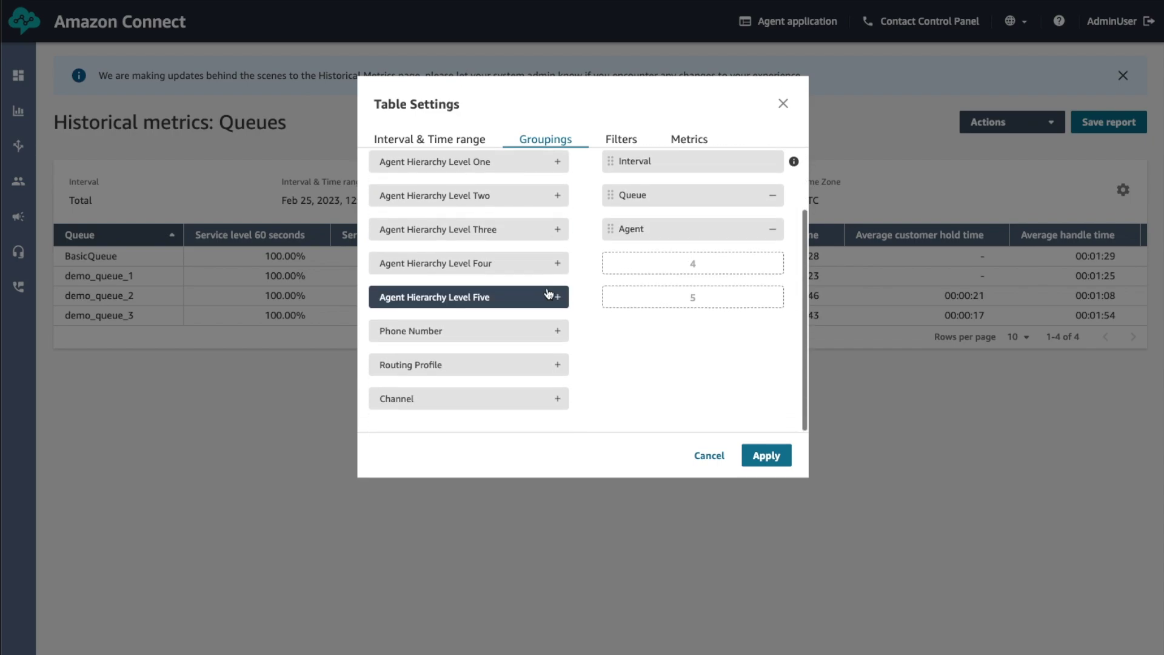
click(558, 365)
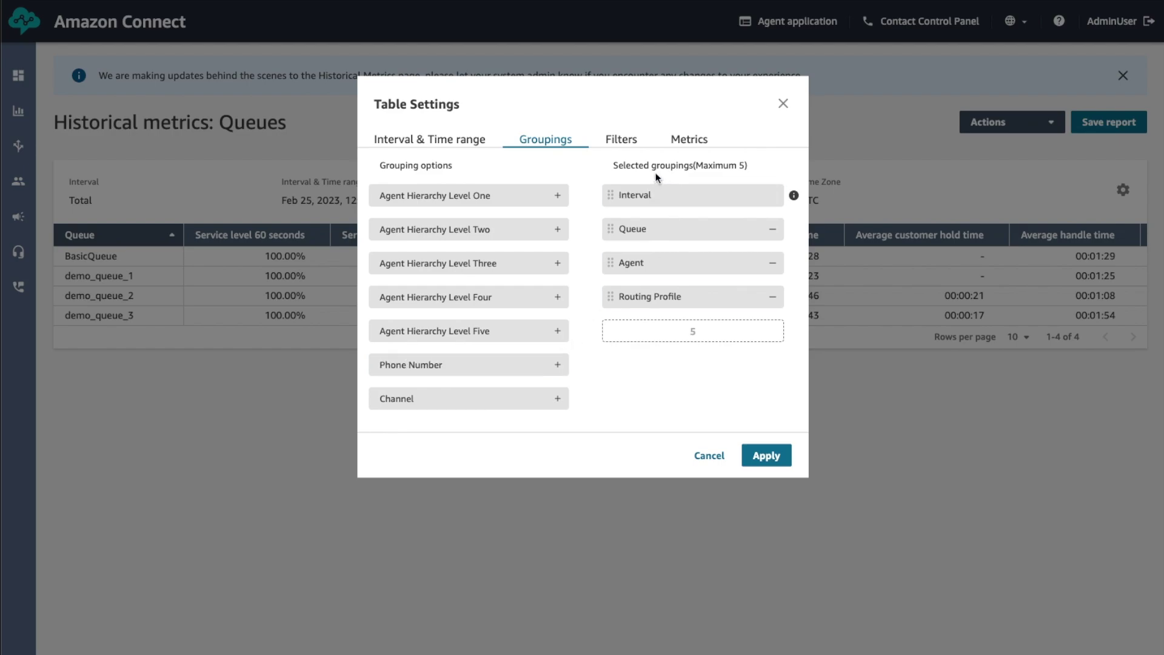
click(622, 139)
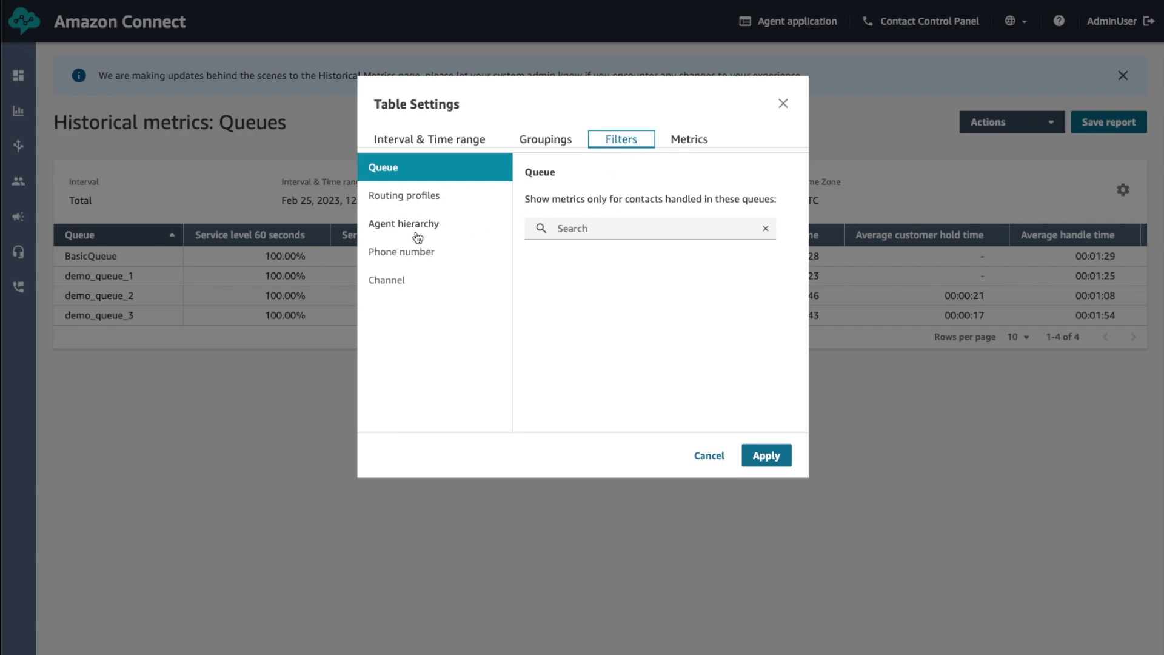
Step: Filter the report's Queue to demo_queue_1, demo_queue_2 and demo_queue_3
click(596, 229)
click(541, 280)
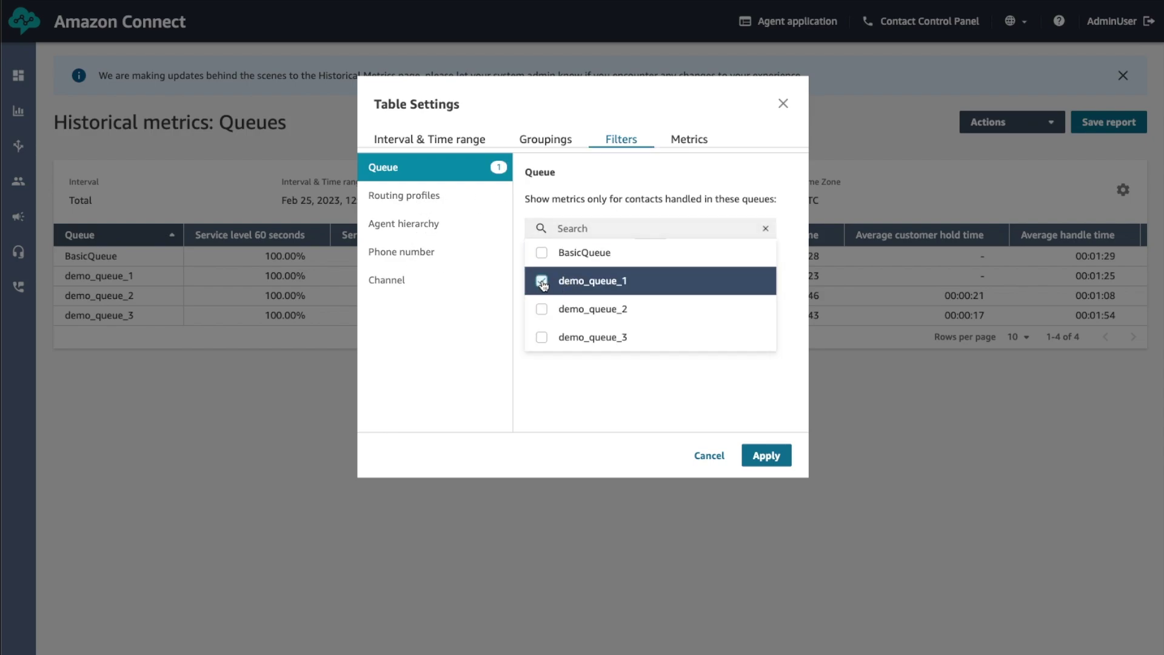
click(542, 310)
click(542, 337)
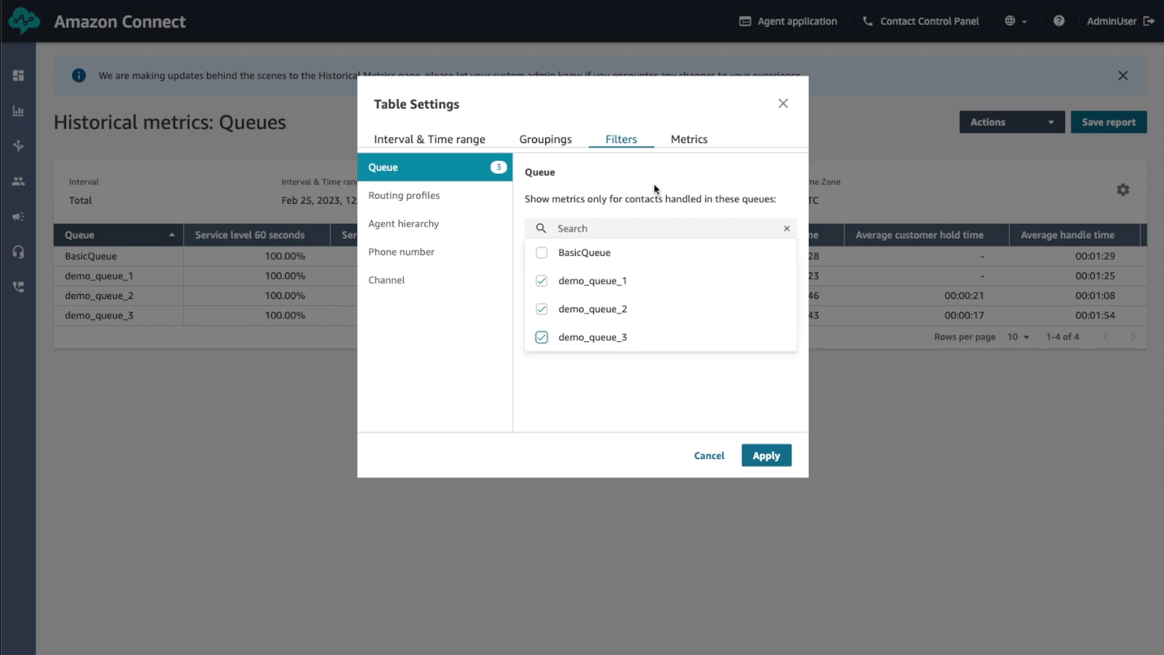
click(689, 141)
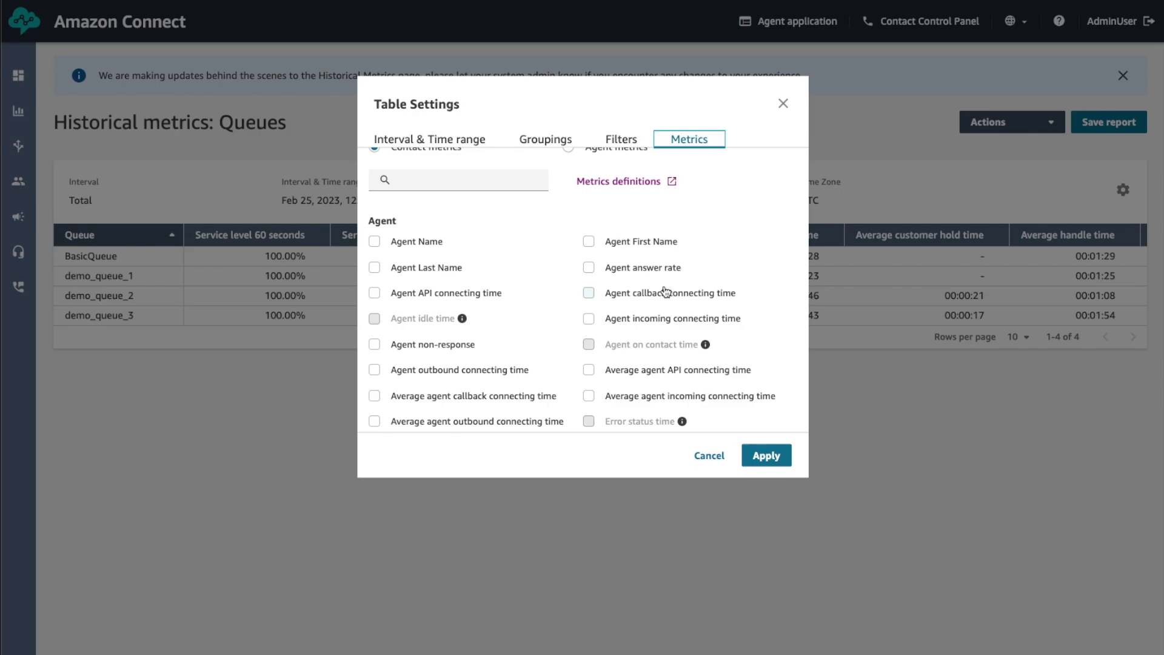
scroll(665, 293, down, 4)
scroll(666, 292, down, 4)
scroll(664, 292, down, 4)
scroll(666, 292, down, 4)
scroll(665, 292, down, 4)
scroll(664, 292, down, 3)
Step: Add the Agent interaction and hold time and Customer hold time metrics, and apply the settings
click(661, 197)
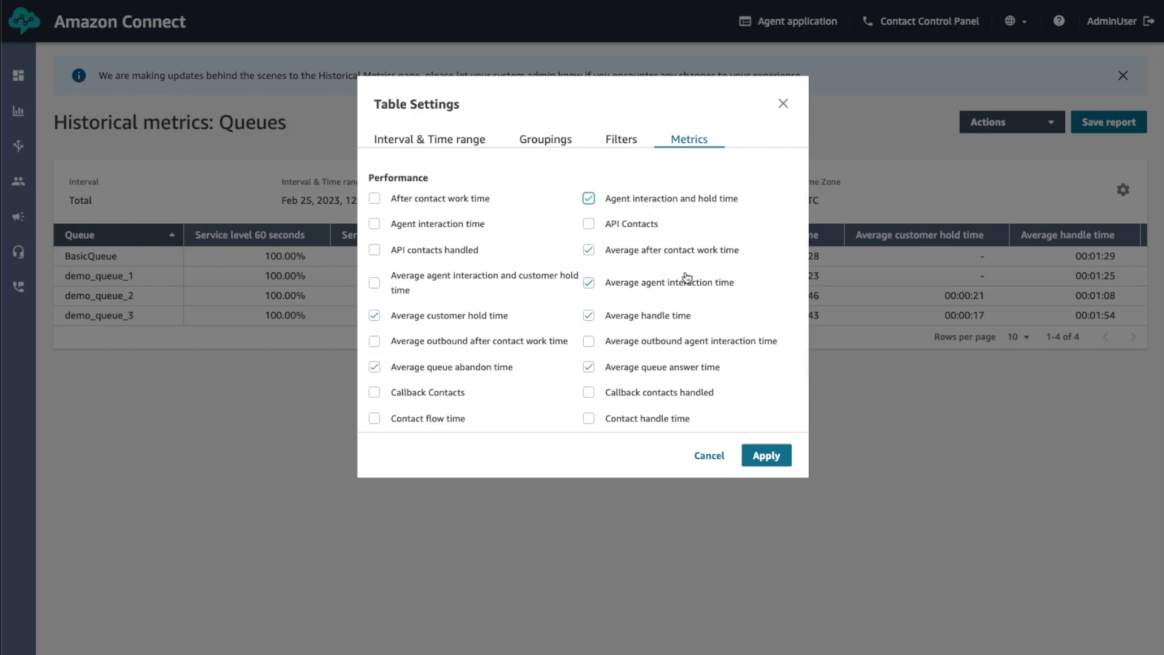
scroll(687, 282, down, 4)
scroll(687, 282, down, 3)
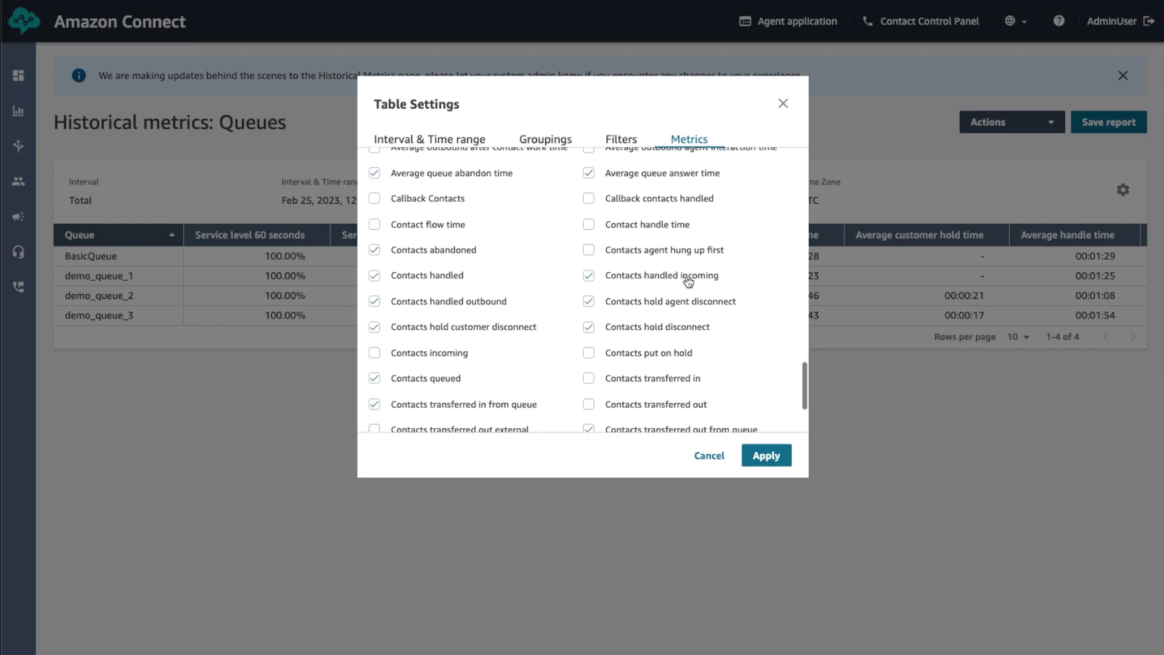
scroll(688, 282, down, 3)
scroll(687, 282, down, 2)
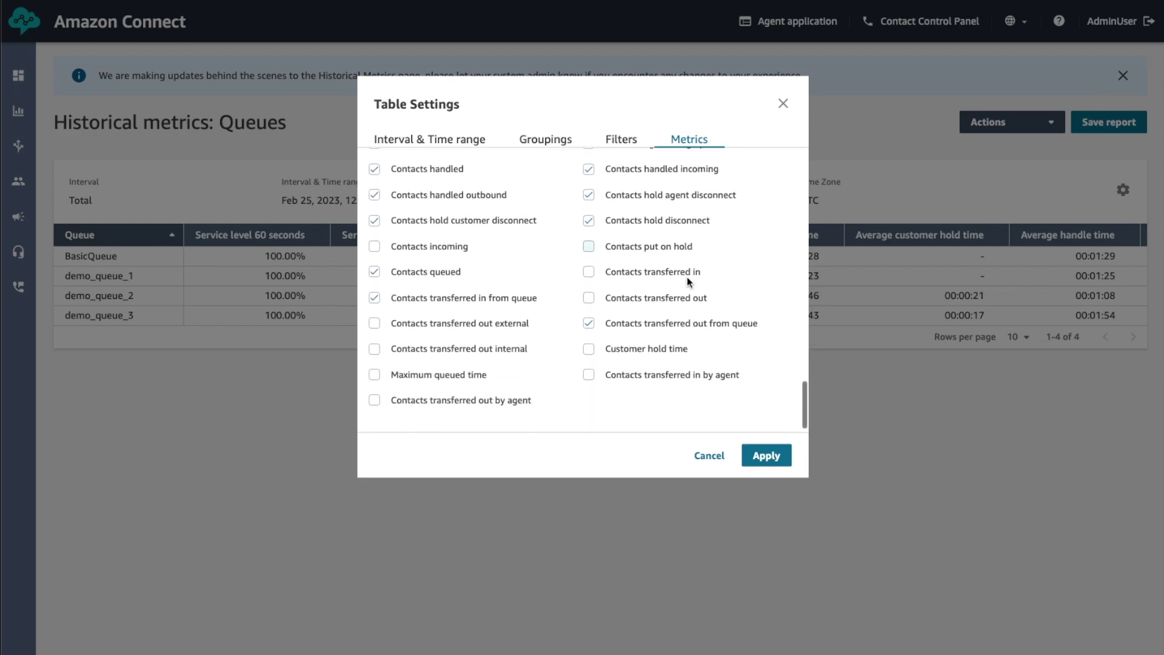
click(589, 341)
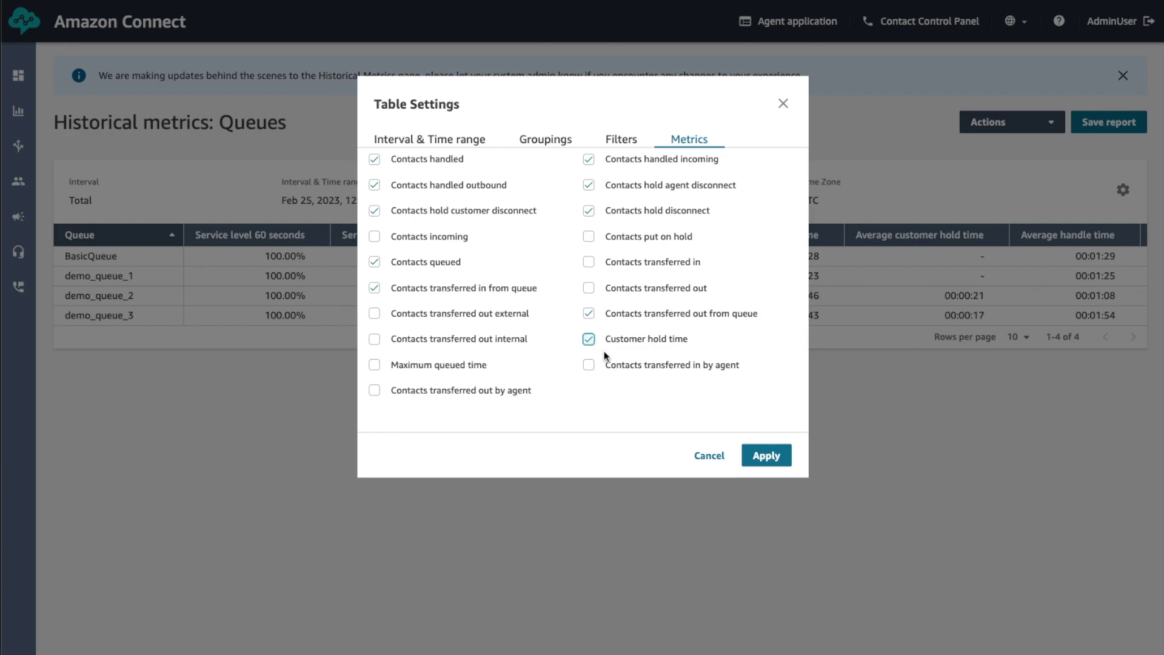
click(774, 460)
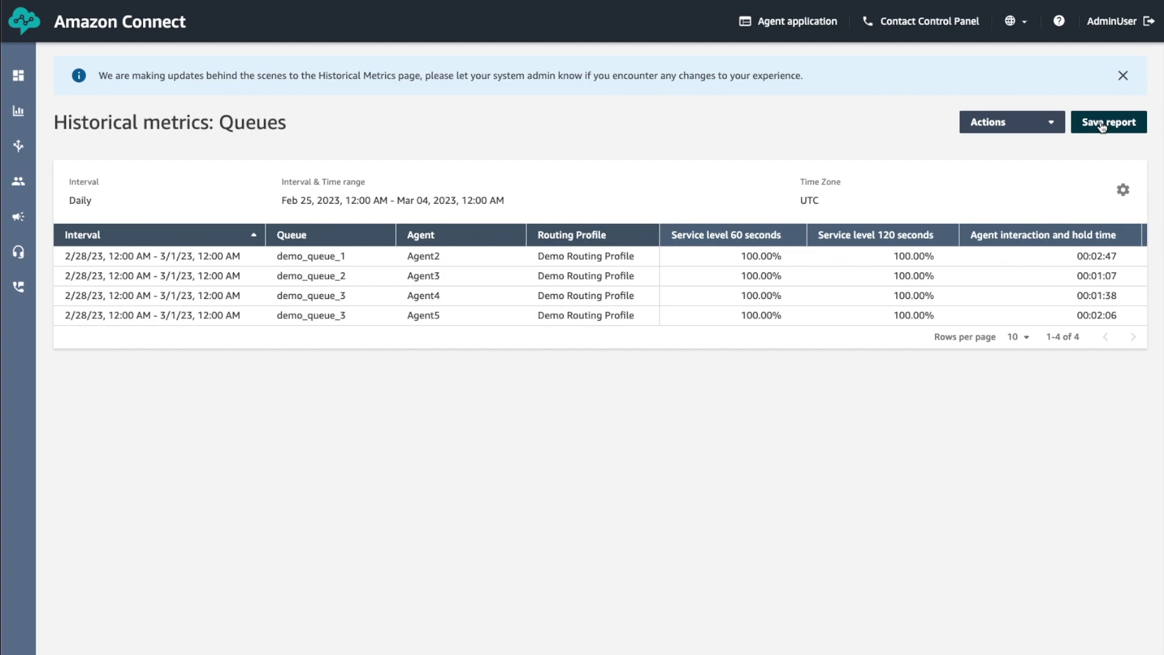
Step: Save the customised report with the name 'Demo - Report'
click(1101, 126)
click(461, 228)
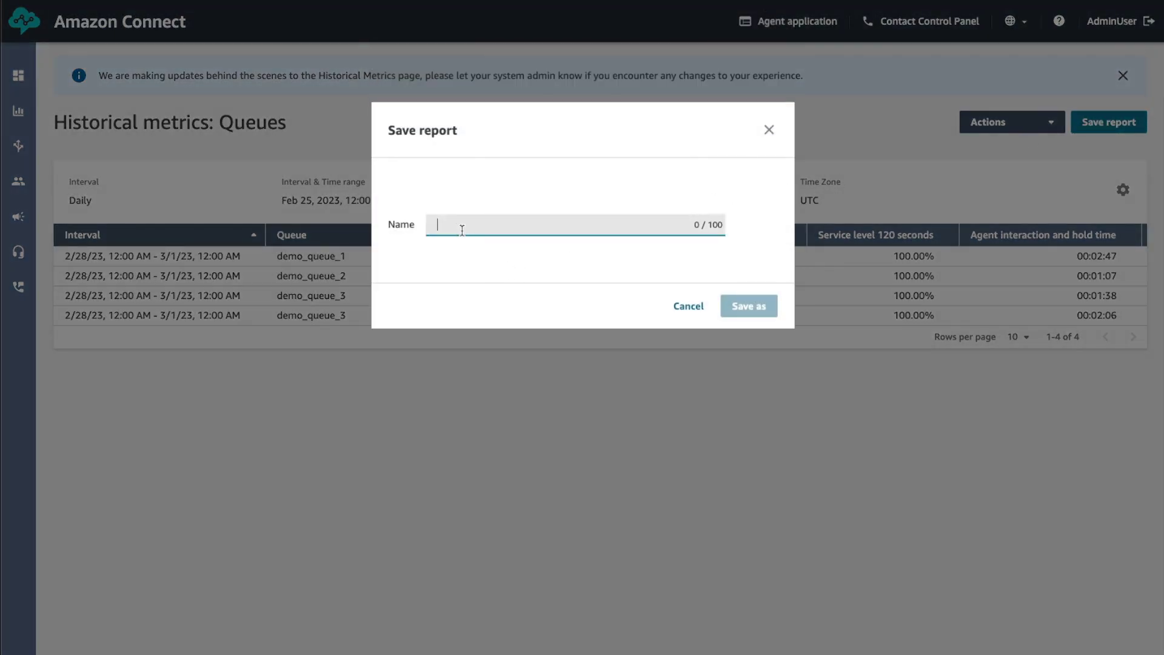
text(Demo -)
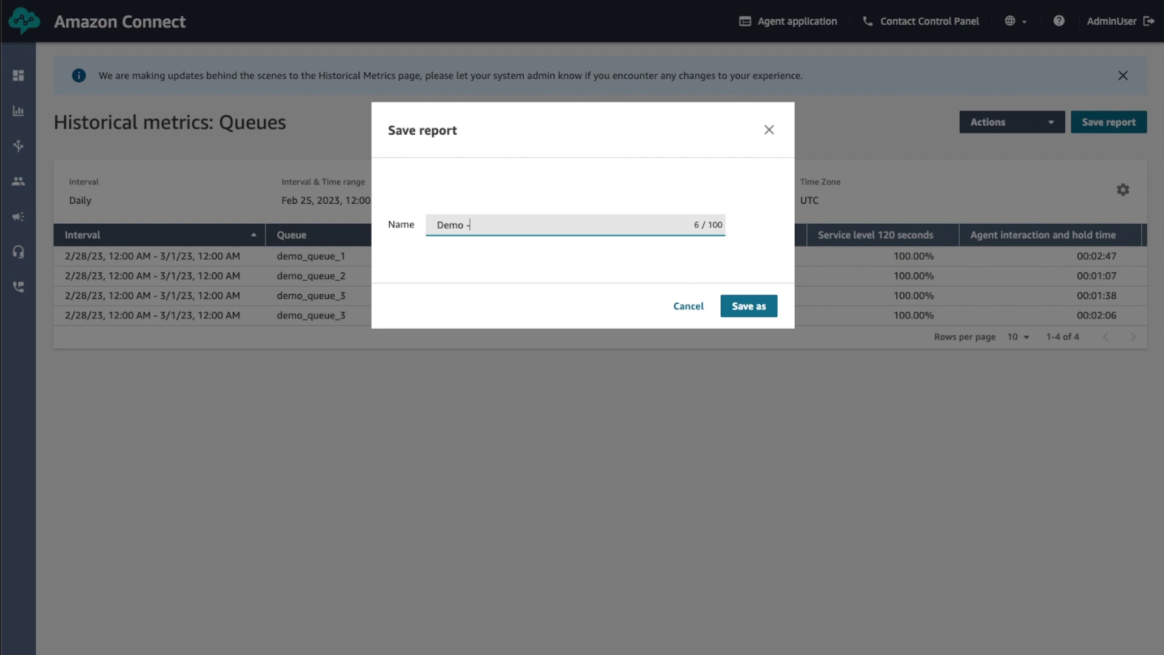
text( Report)
click(748, 309)
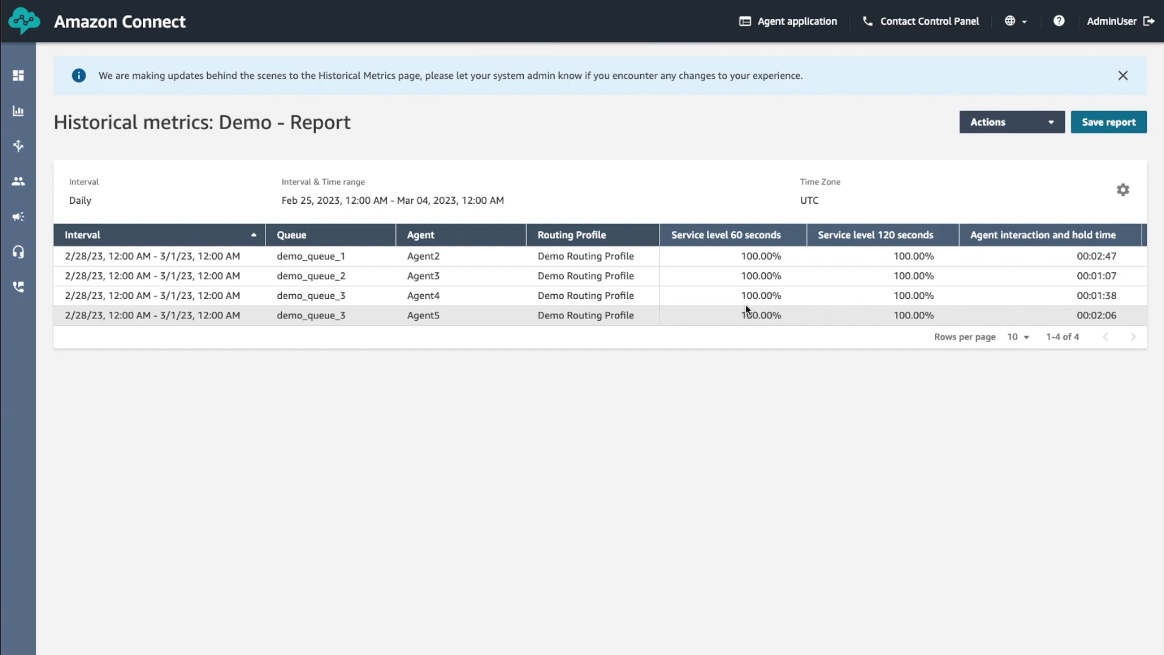
mouse_move(18, 110)
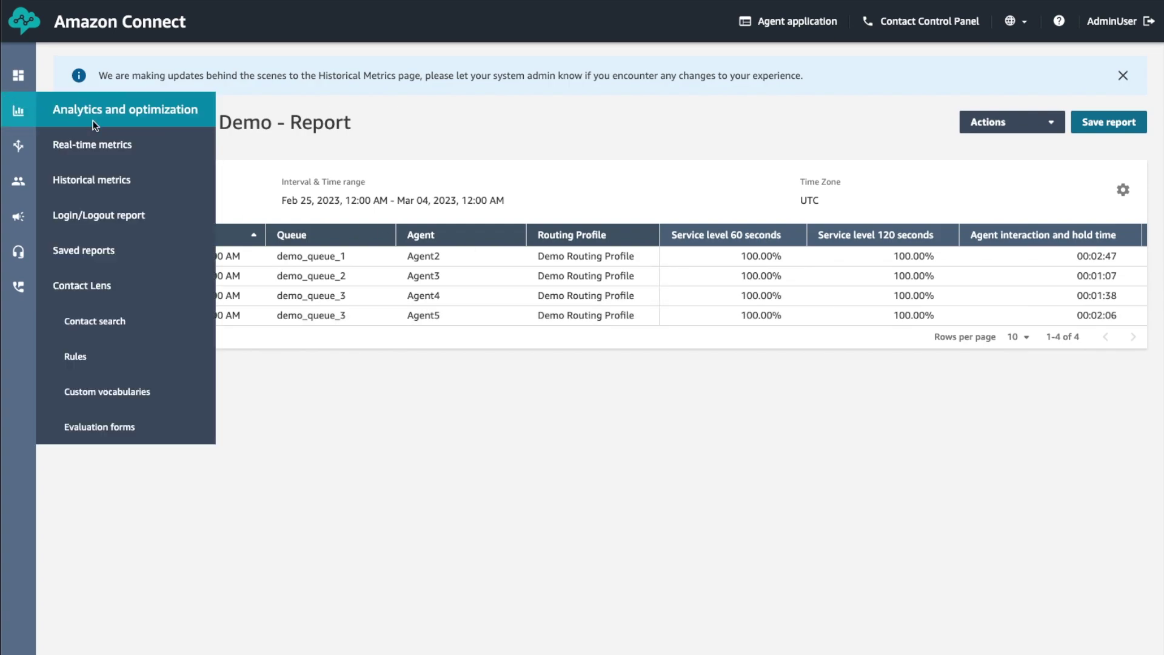
Step: Go to the Historical metrics tab of Saved reports and open Demo - Report
click(97, 255)
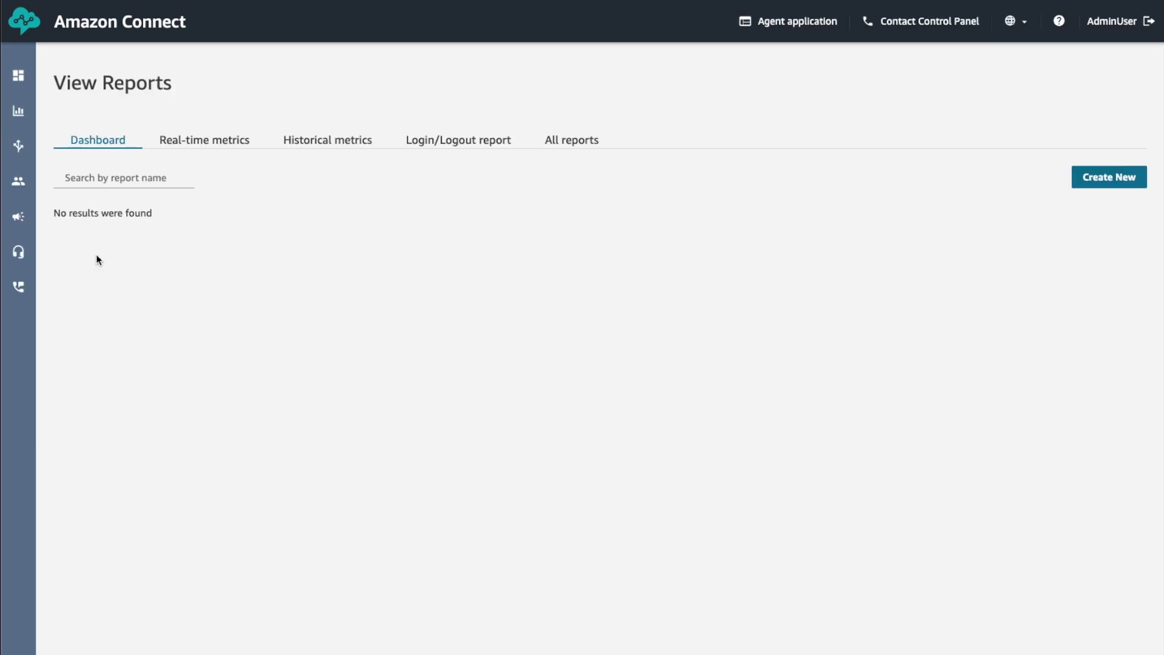
click(337, 140)
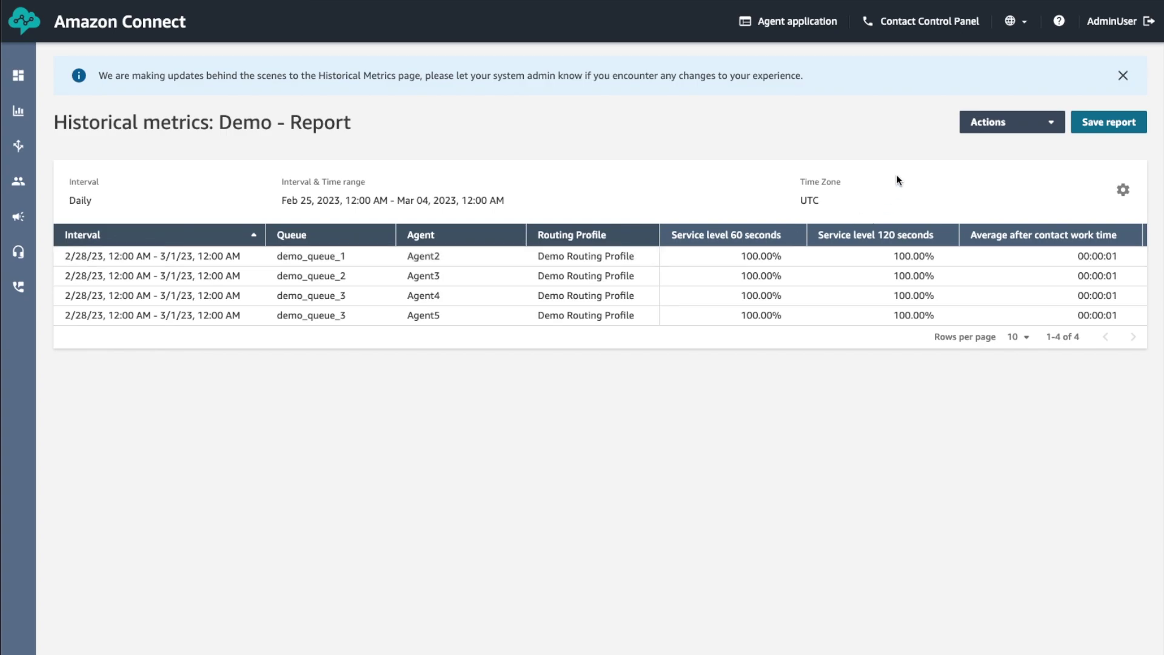
Step: Set Demo - Report's time range to Last 30 days (Feb 02–Mar 04, 2023) and apply
click(1124, 189)
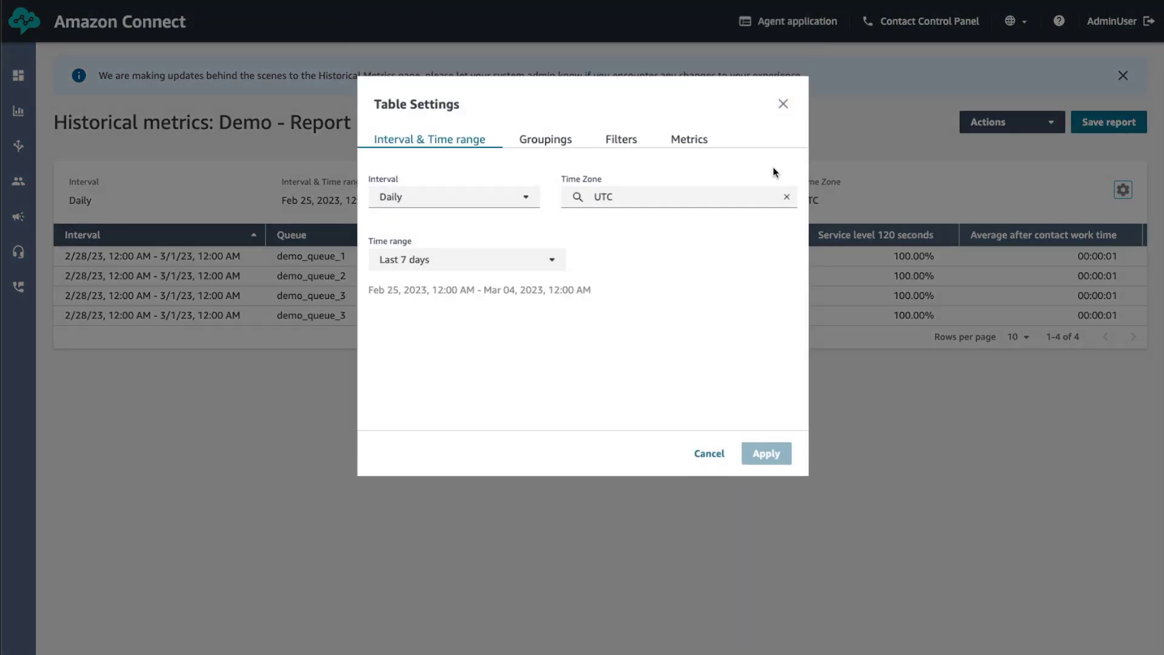
click(515, 197)
click(515, 198)
click(516, 266)
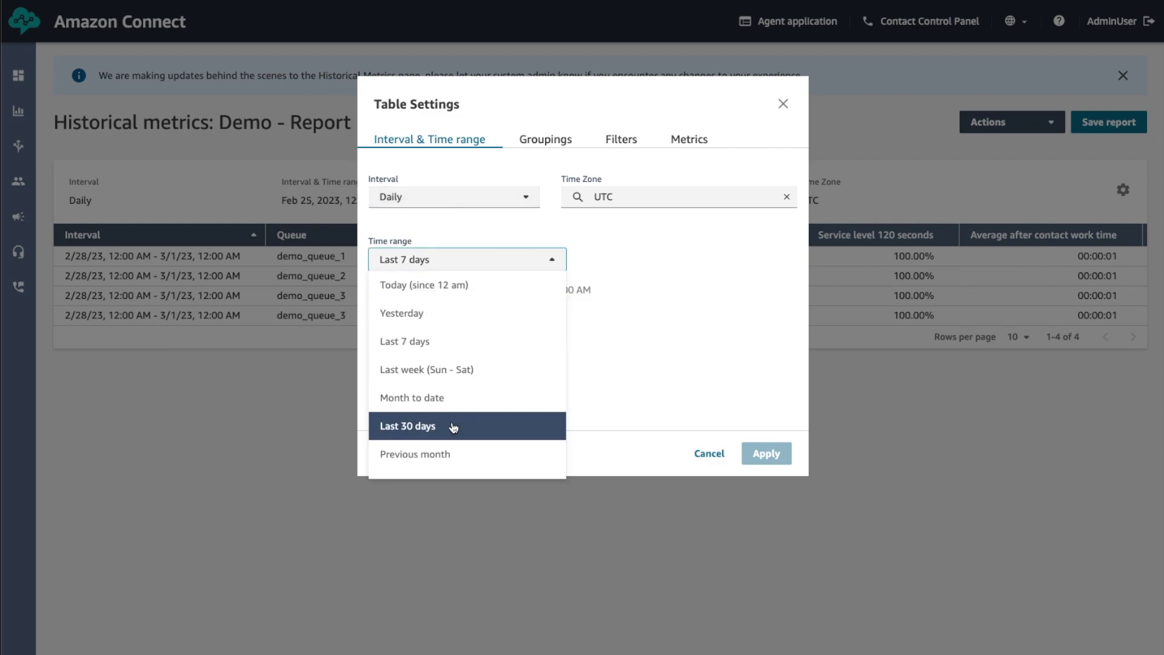
click(453, 426)
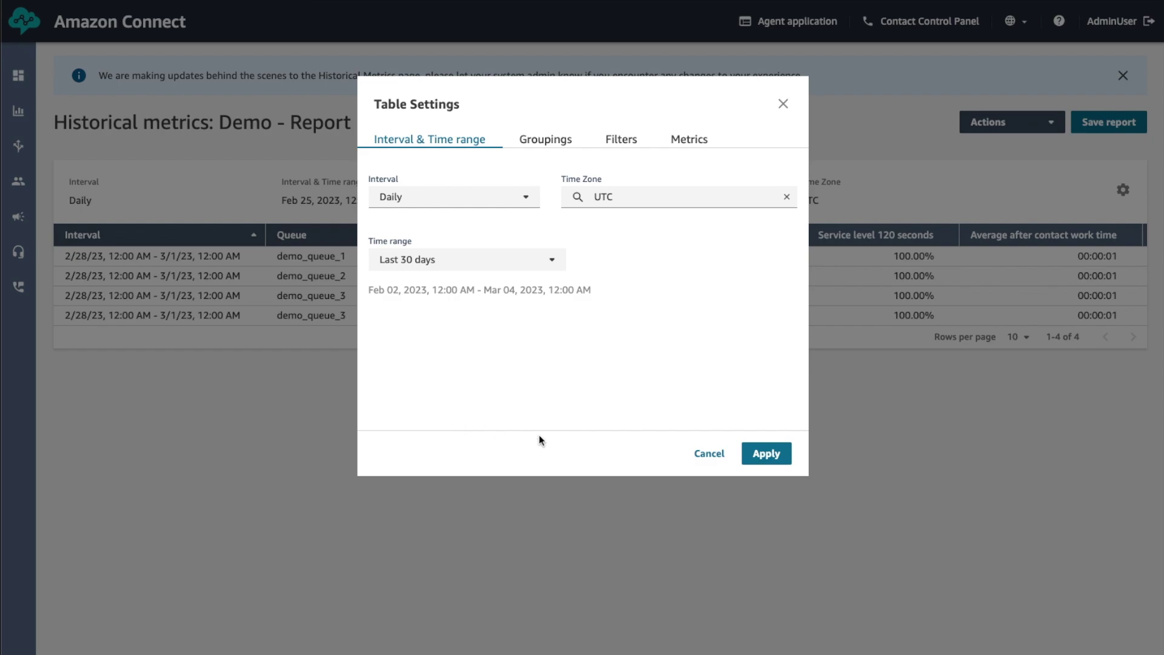
click(766, 453)
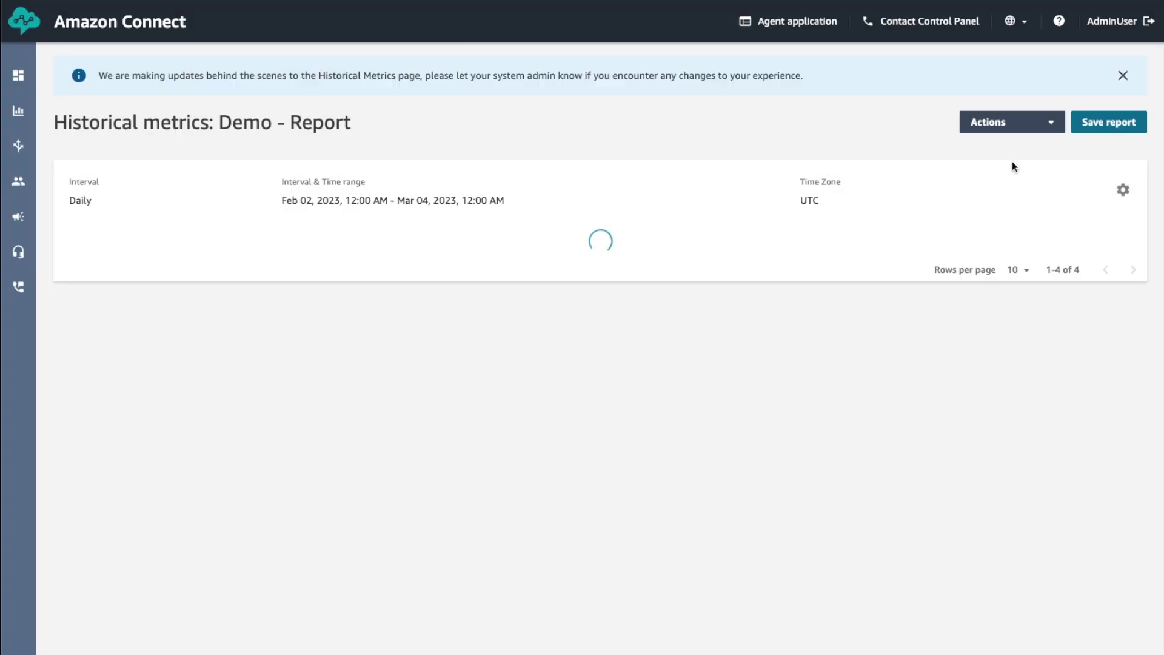
click(1054, 123)
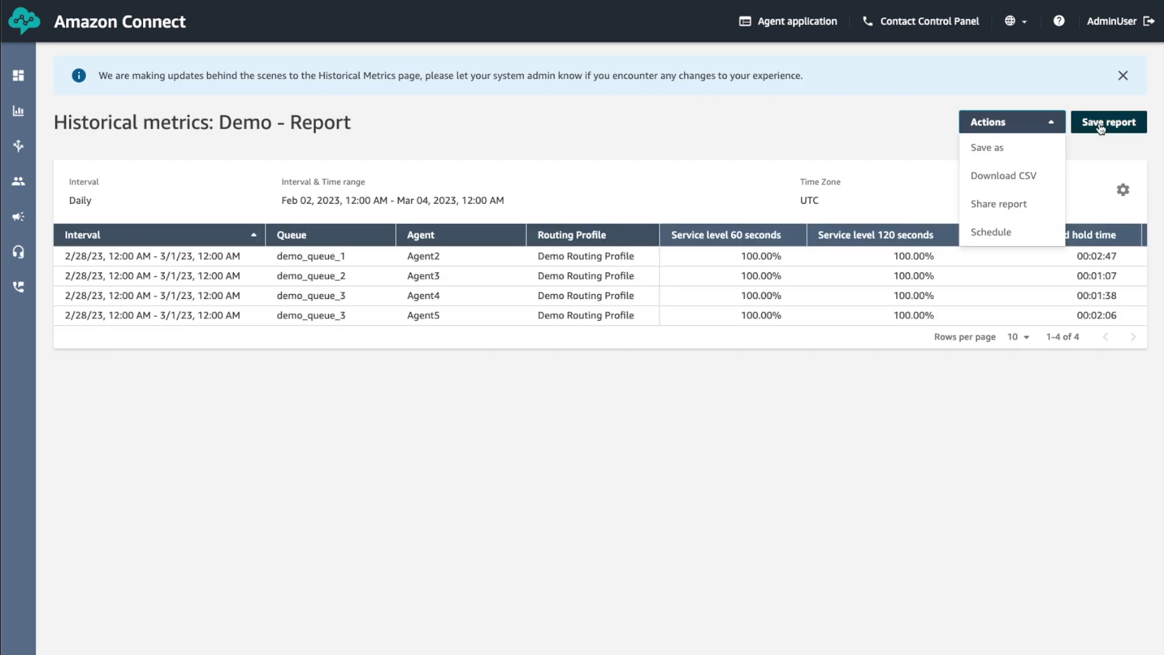
Step: Download Demo - Report as CSV 'Historical Metrics Report (2)' into Downloads
click(869, 134)
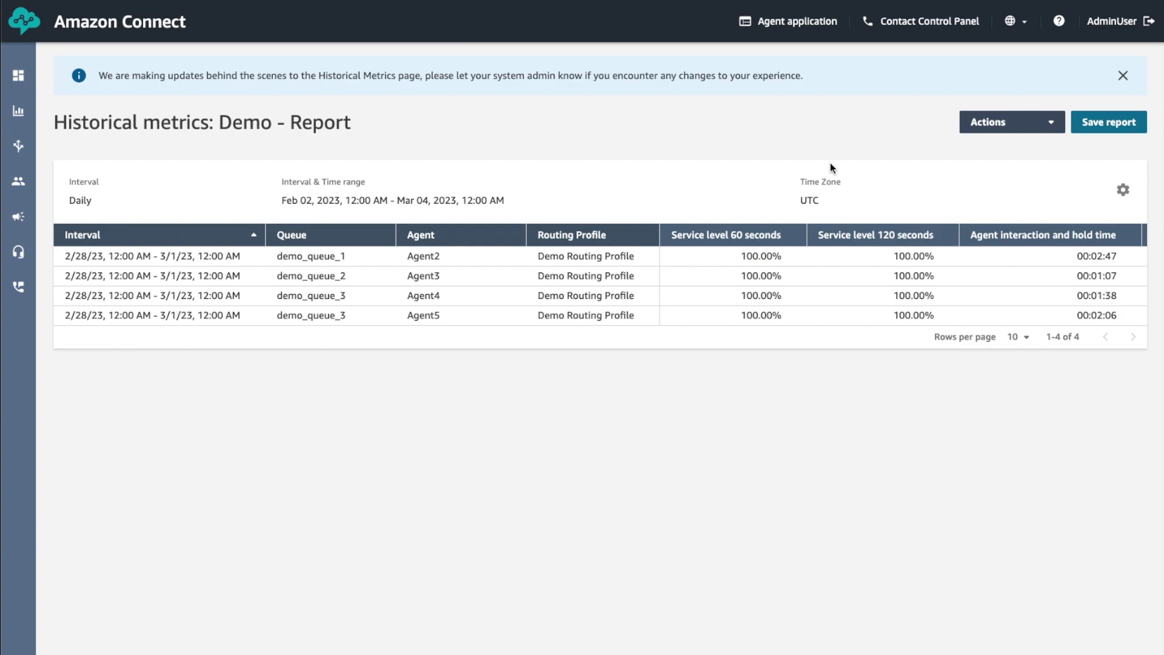
click(1051, 122)
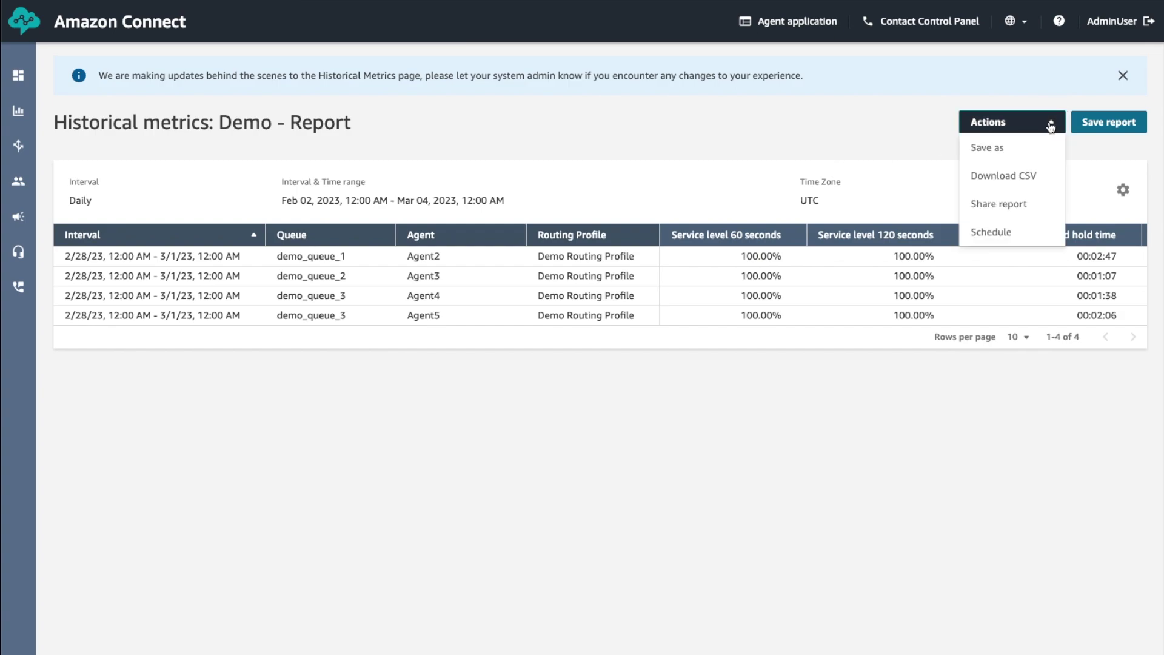
click(1023, 177)
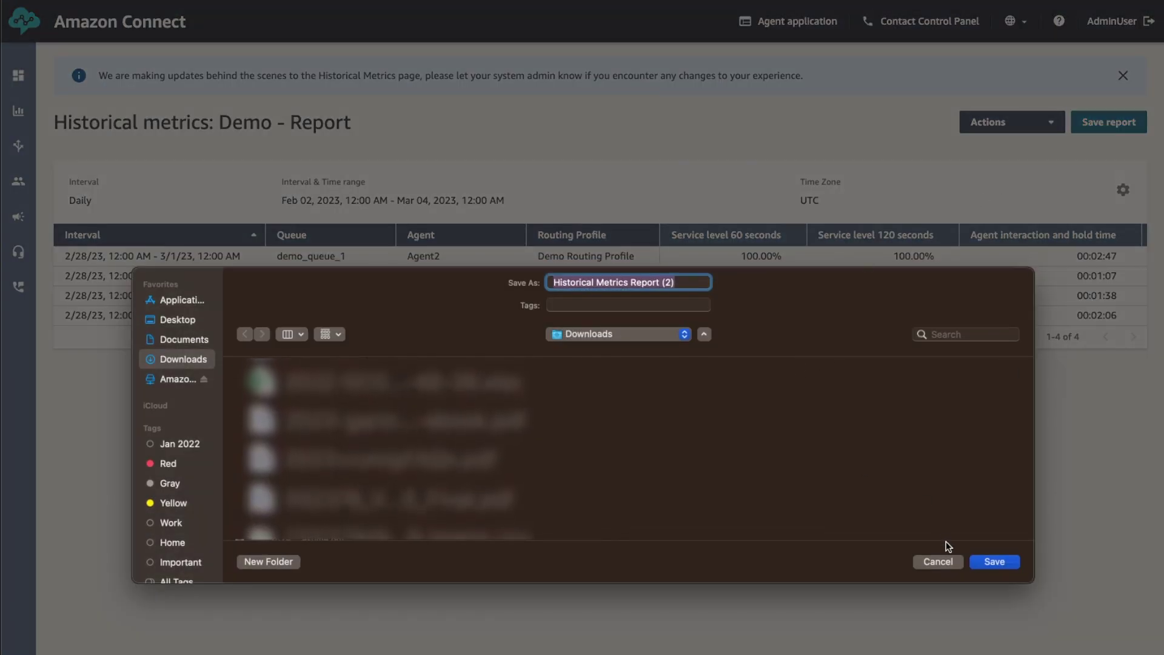
click(999, 565)
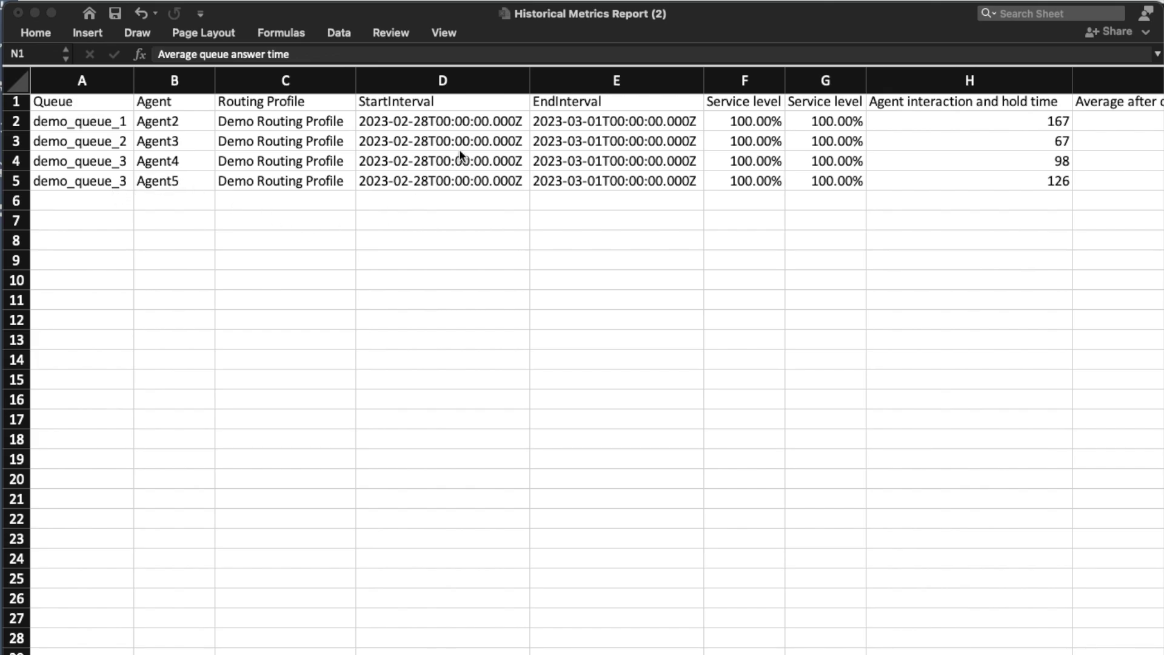
scroll(503, 182, right, 3)
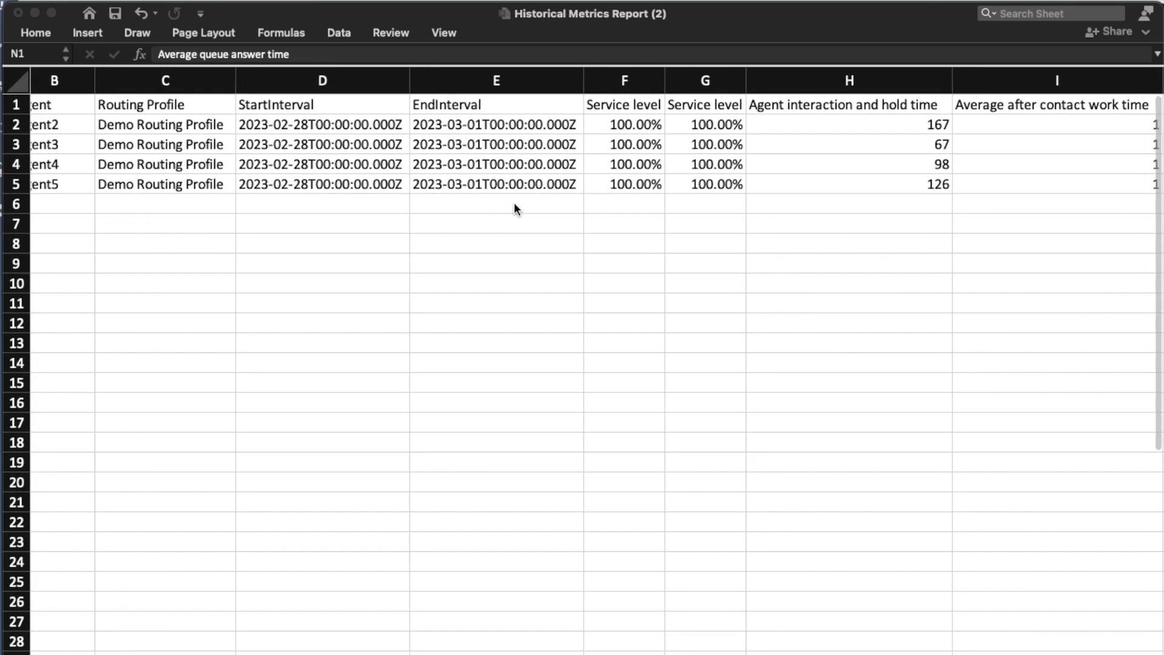
scroll(514, 209, right, 2)
scroll(514, 208, right, 2)
scroll(513, 208, right, 2)
scroll(513, 208, right, 2)
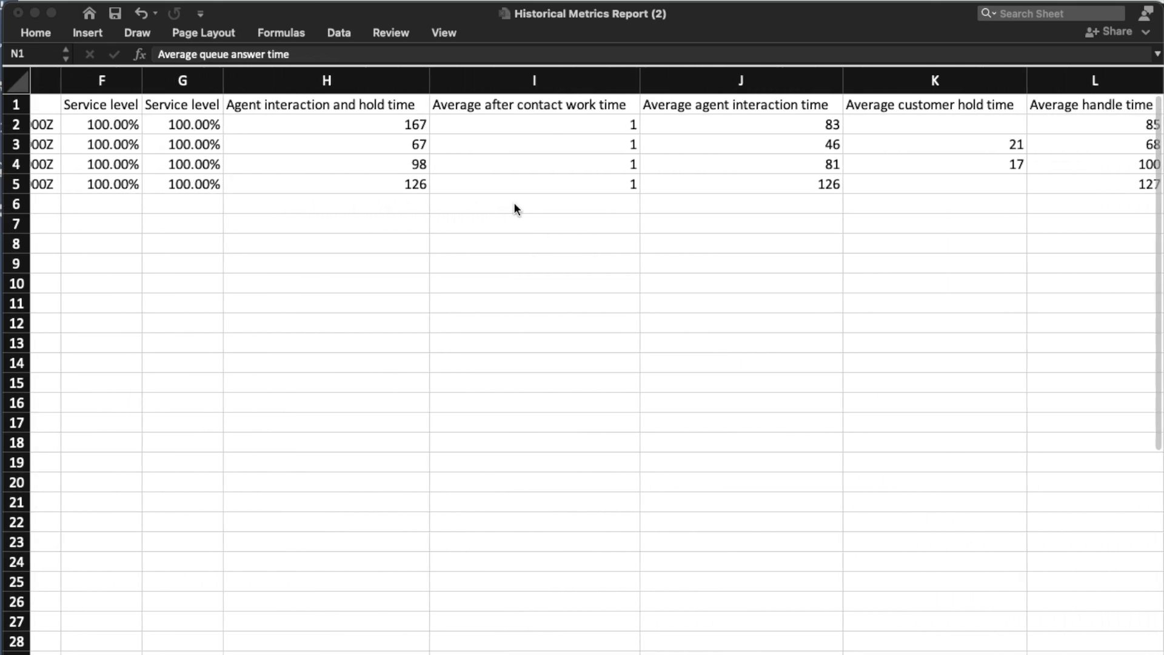
scroll(514, 209, right, 1)
scroll(514, 208, right, 1)
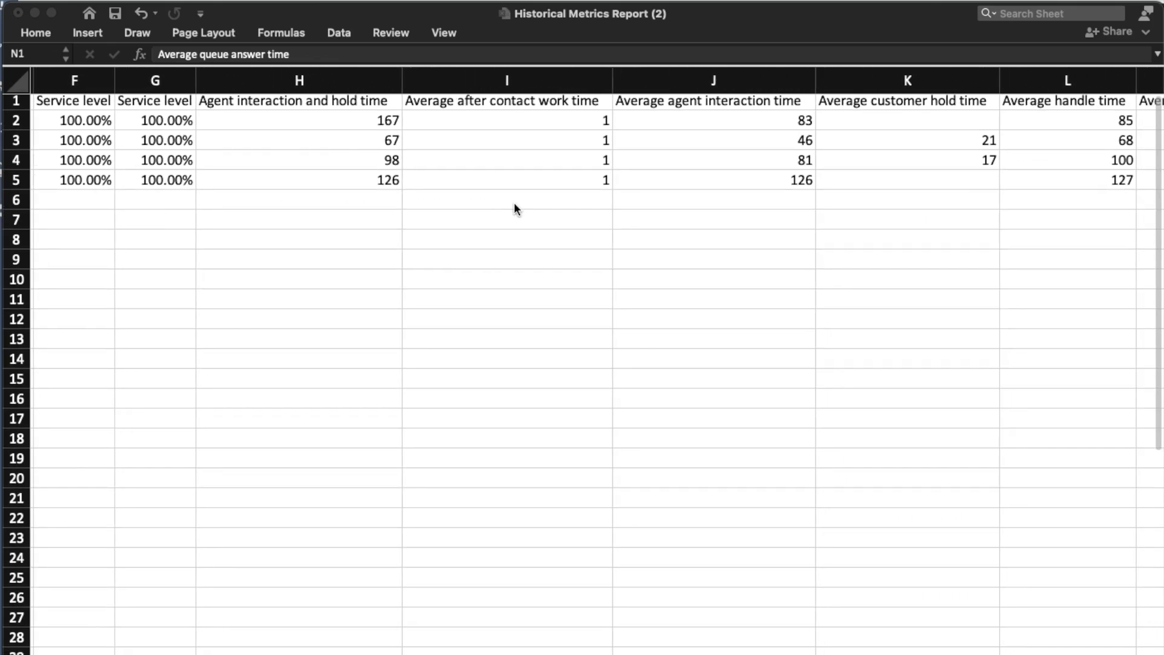
scroll(514, 208, right, 1)
scroll(515, 208, right, 1)
scroll(514, 208, right, 1)
scroll(514, 208, right, 1)
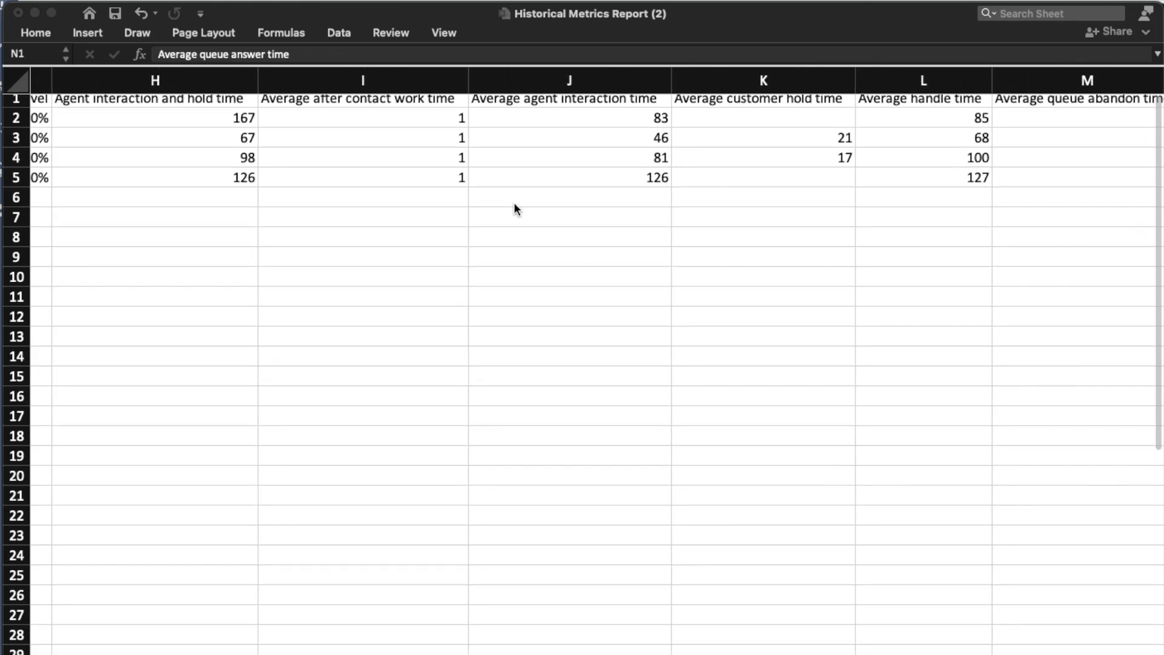
scroll(515, 208, right, 1)
scroll(515, 209, right, 1)
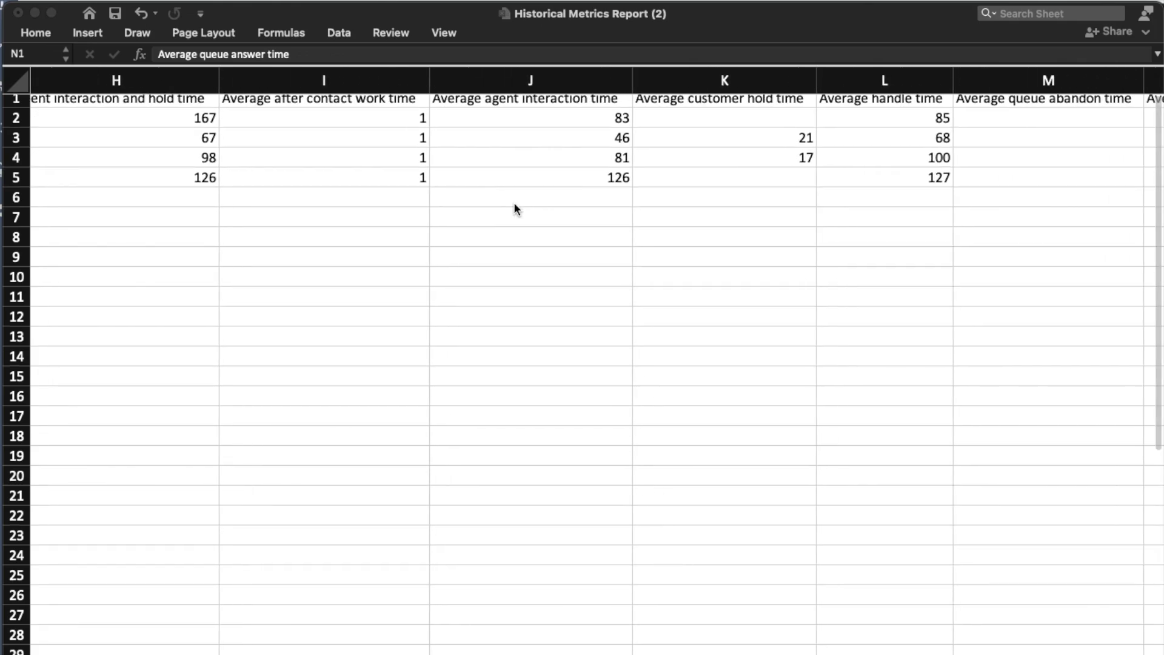
scroll(514, 208, right, 1)
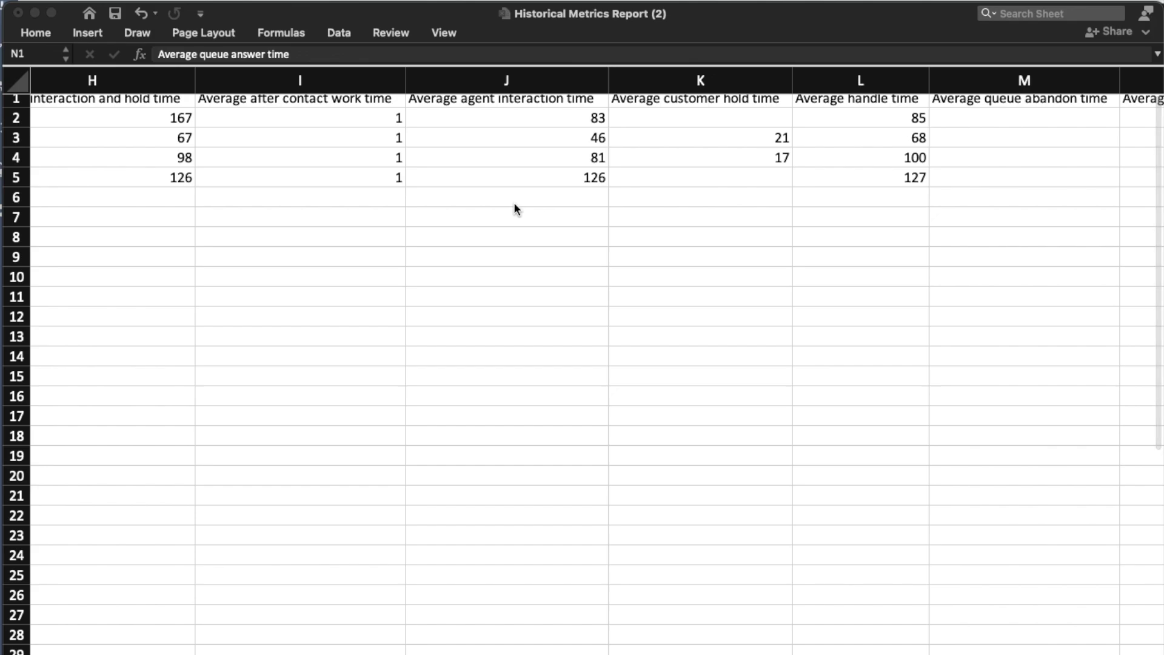
scroll(514, 208, left, 3)
scroll(514, 208, left, 2)
scroll(514, 209, left, 2)
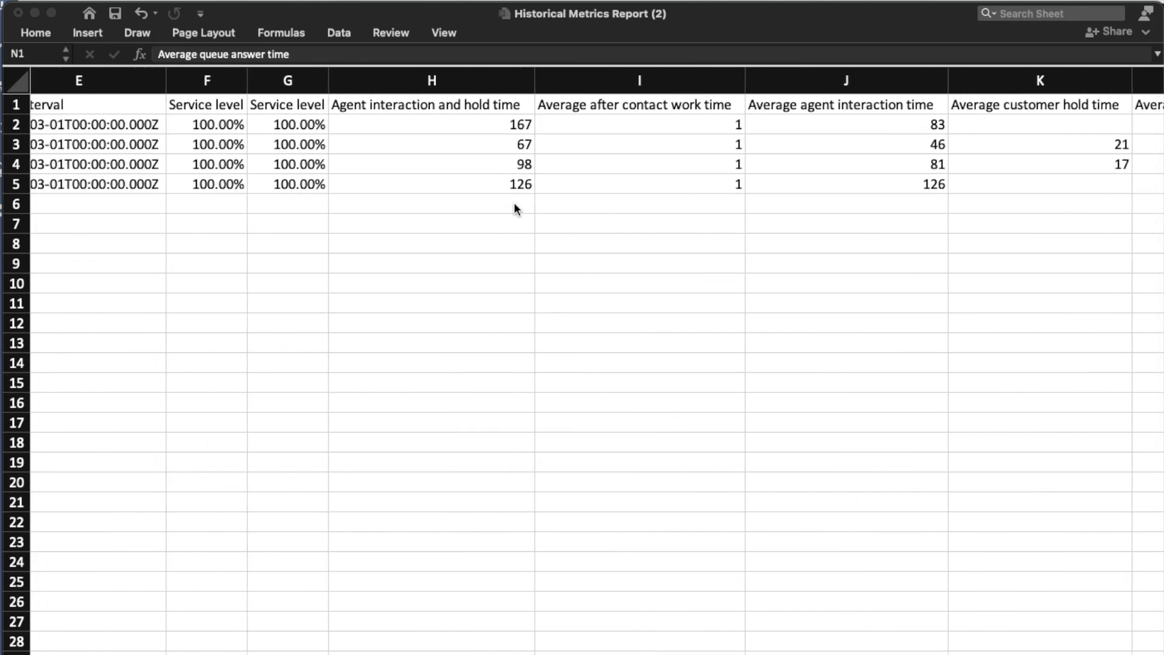
scroll(514, 208, left, 3)
scroll(513, 209, left, 2)
scroll(513, 208, left, 2)
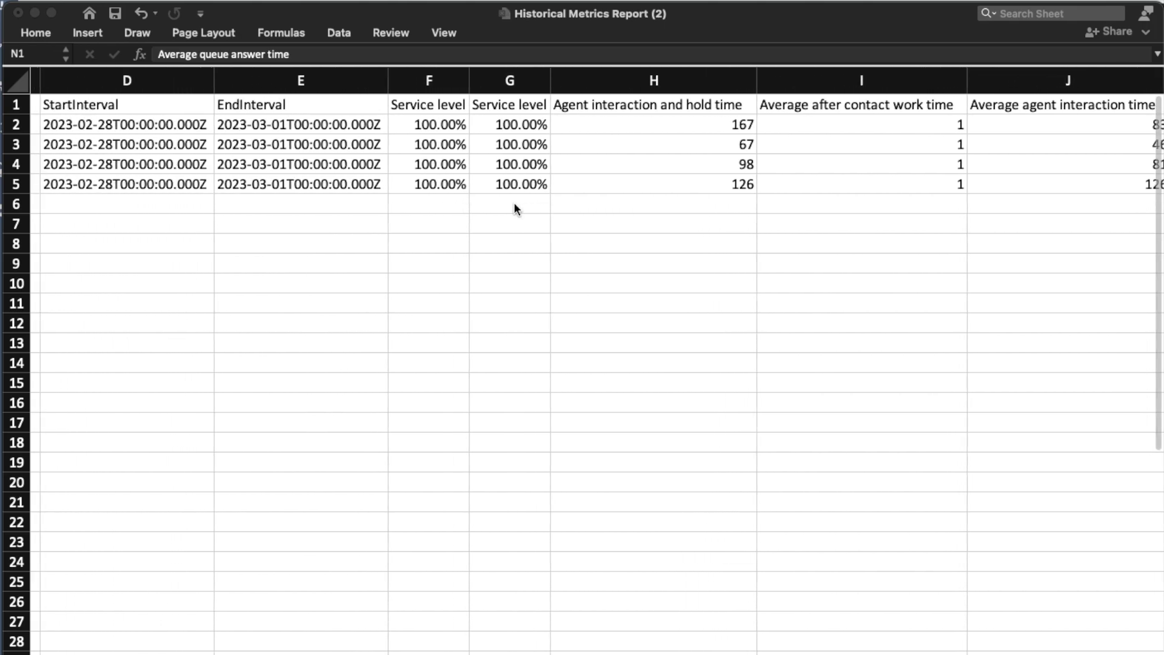
scroll(515, 208, left, 2)
scroll(514, 209, left, 2)
scroll(515, 209, left, 2)
scroll(514, 208, left, 3)
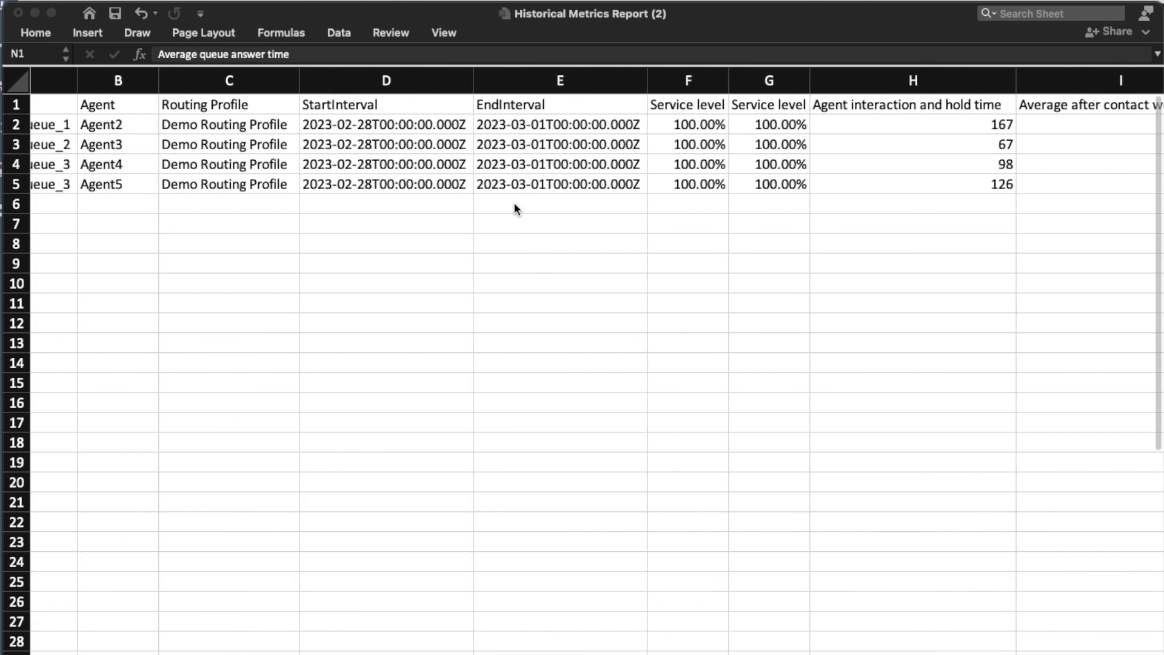
scroll(514, 208, left, 2)
scroll(514, 208, left, 1)
scroll(514, 208, right, 1)
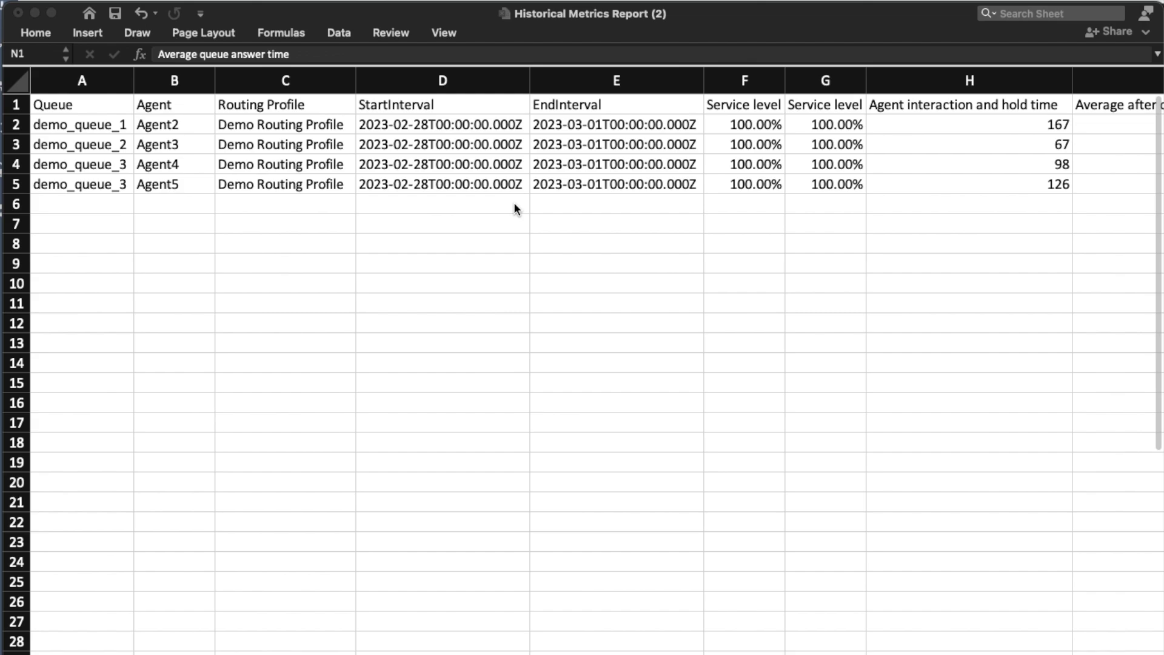